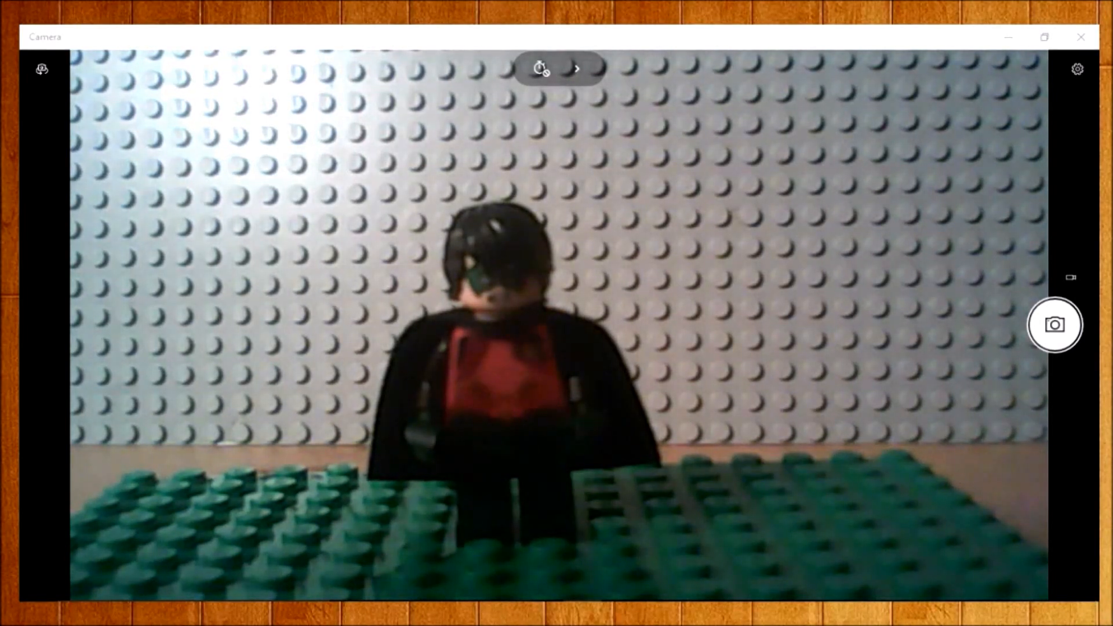
Open the camera's settings and go to the Windows Settings page for changing where photos and videos are saved.
click(1053, 325)
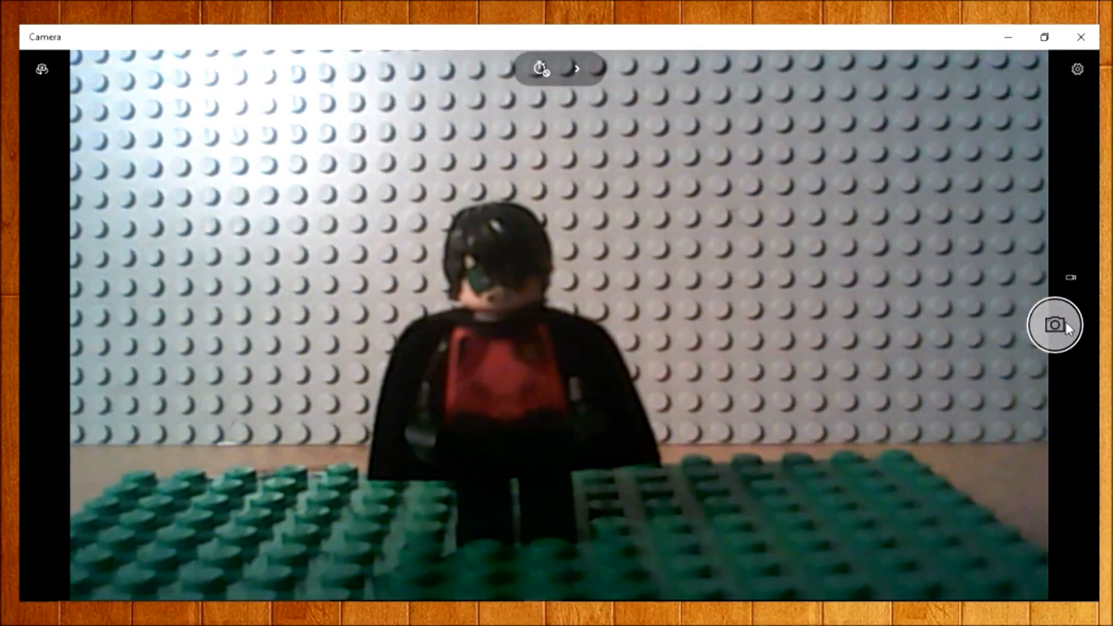
click(1076, 69)
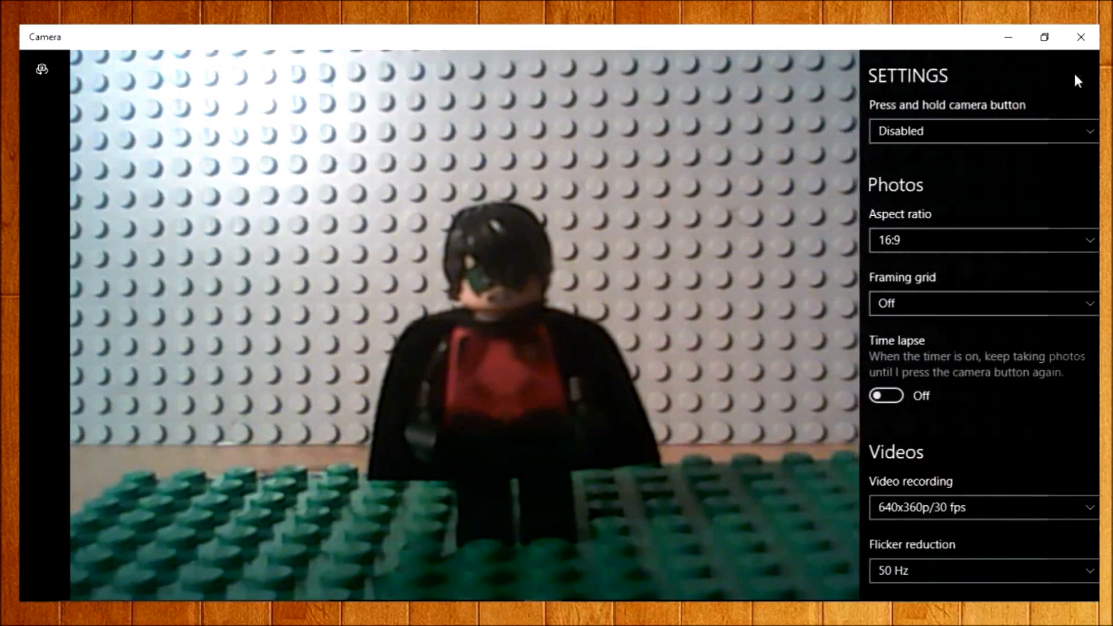
scroll(995, 346, down, 5)
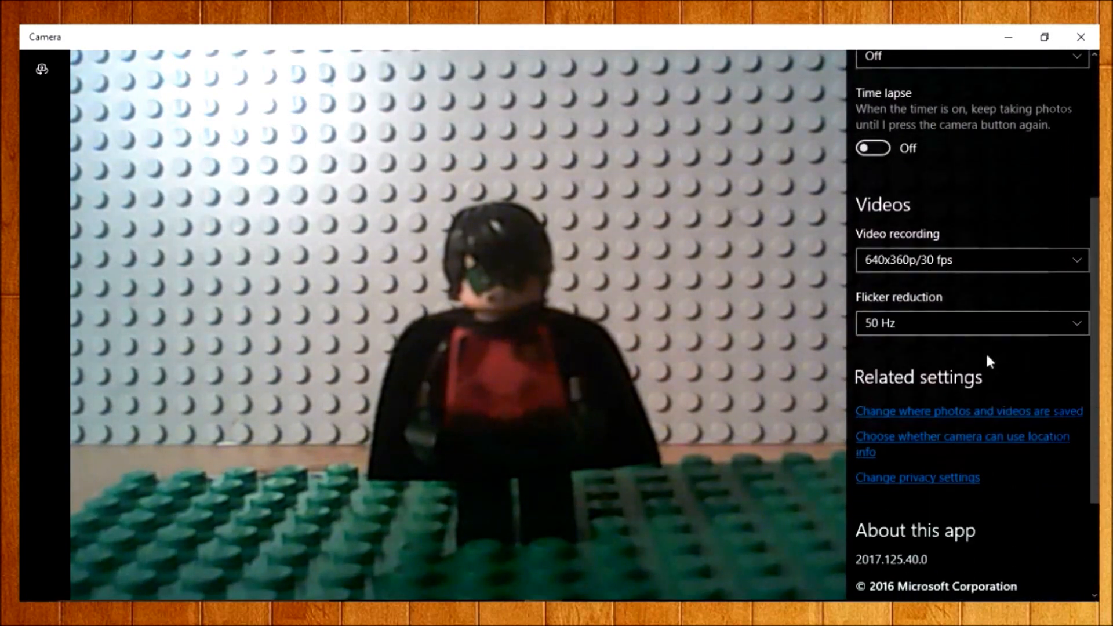
click(965, 413)
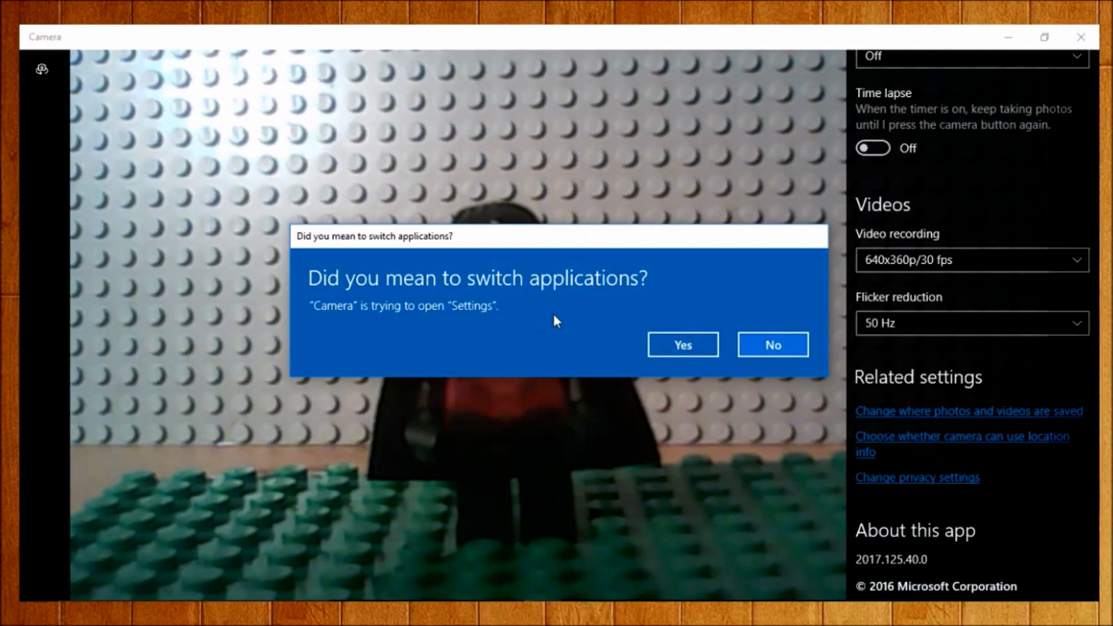
click(683, 345)
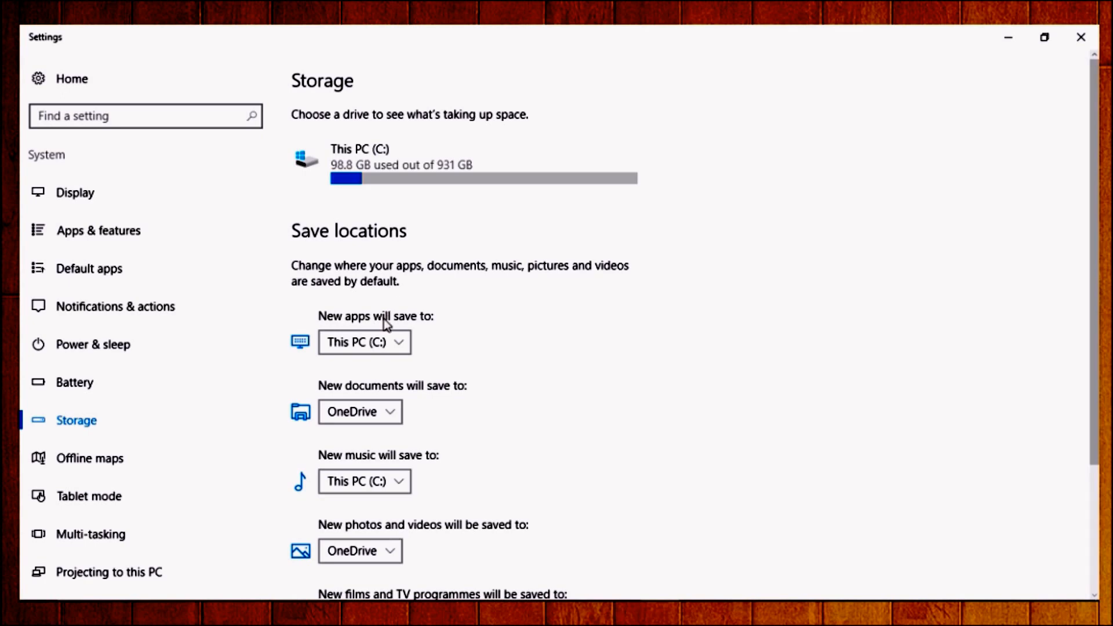
Try to change the save location for new photos and videos to This PC (C:).
scroll(406, 498, down, 2)
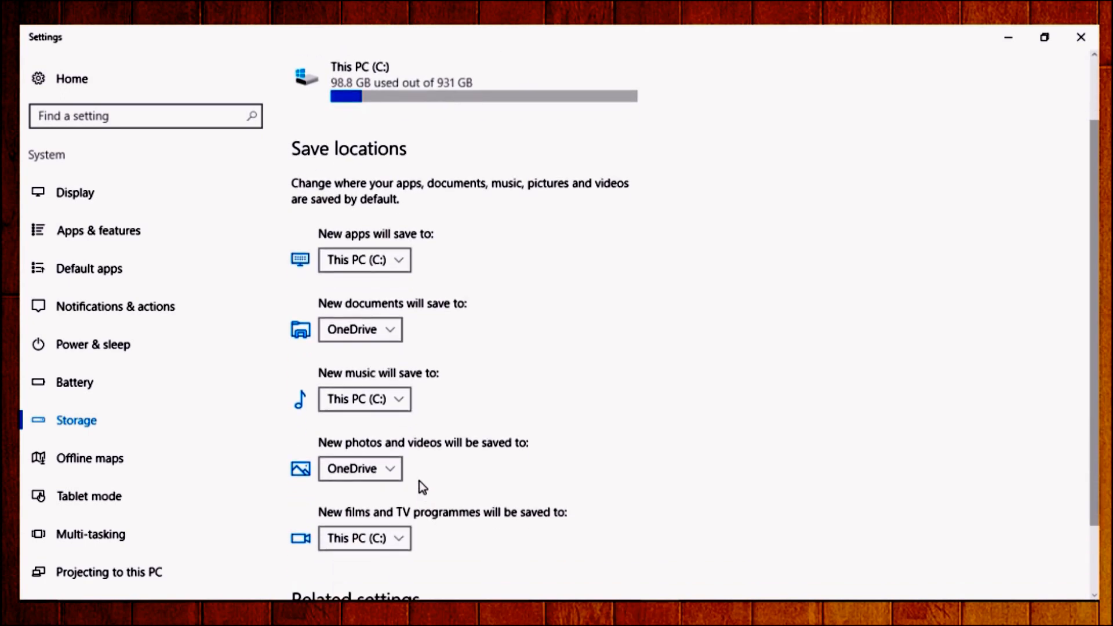
click(391, 469)
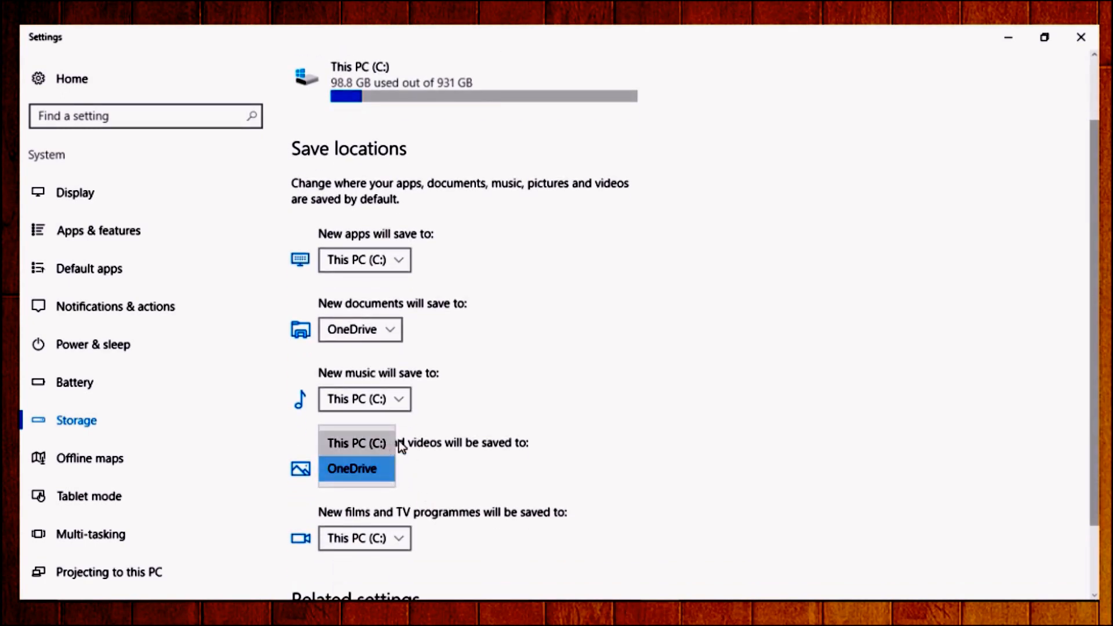
click(437, 458)
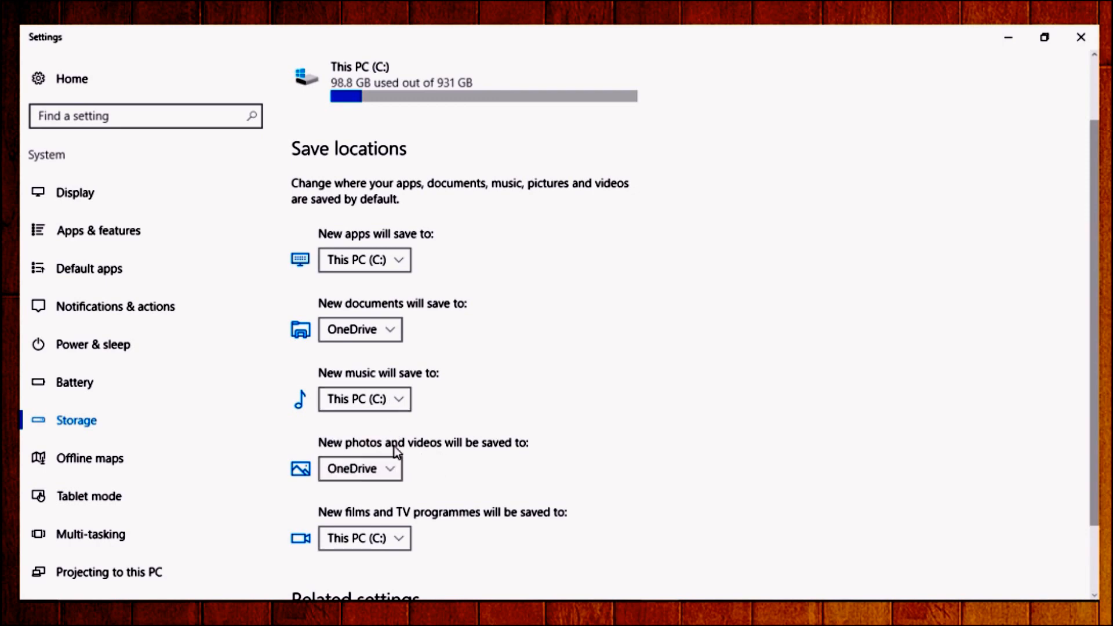
click(389, 467)
click(374, 442)
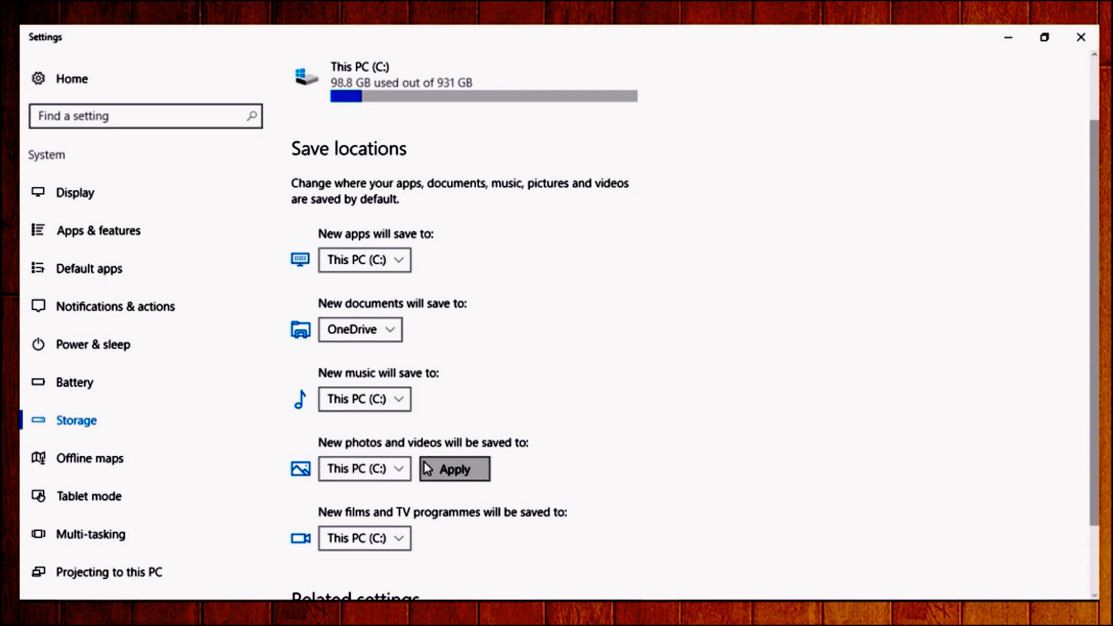
scroll(427, 461, down, 3)
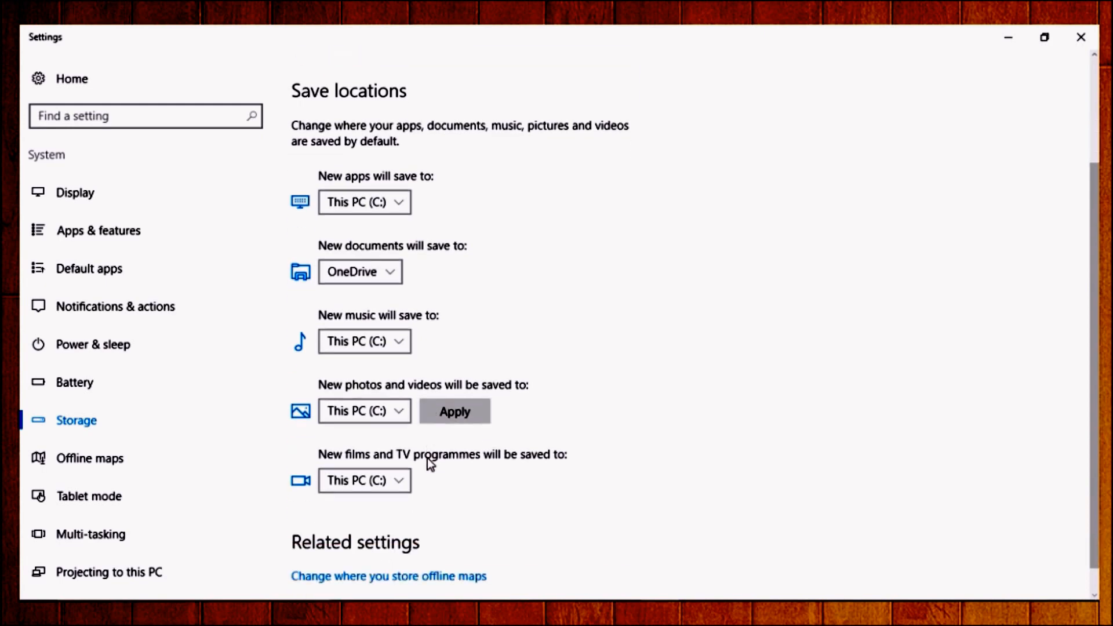
click(441, 385)
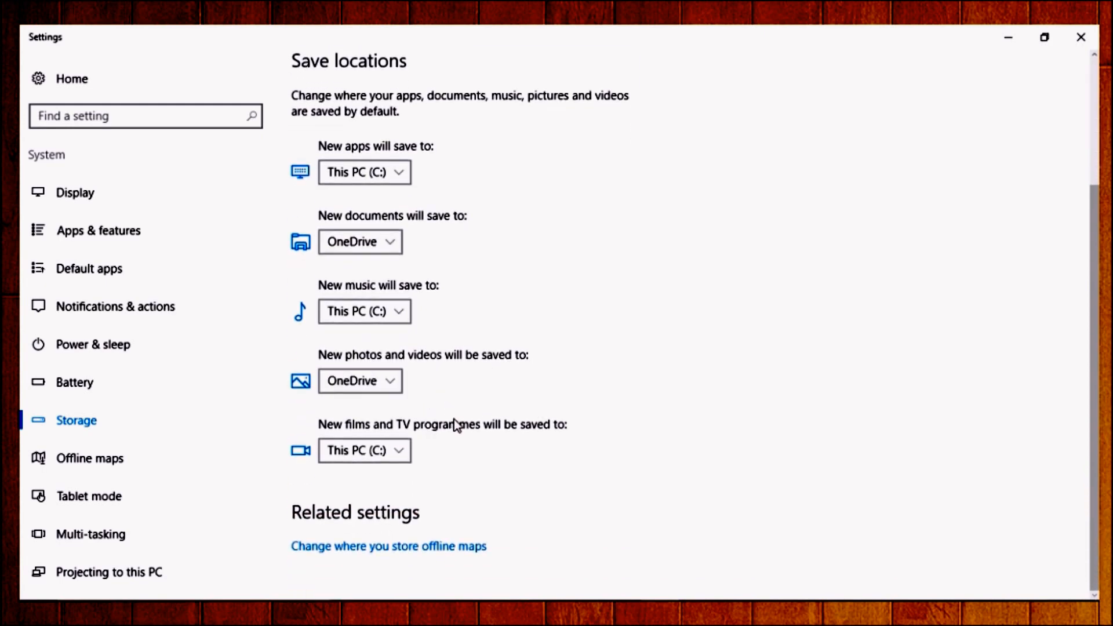
scroll(461, 420, up, 3)
click(394, 462)
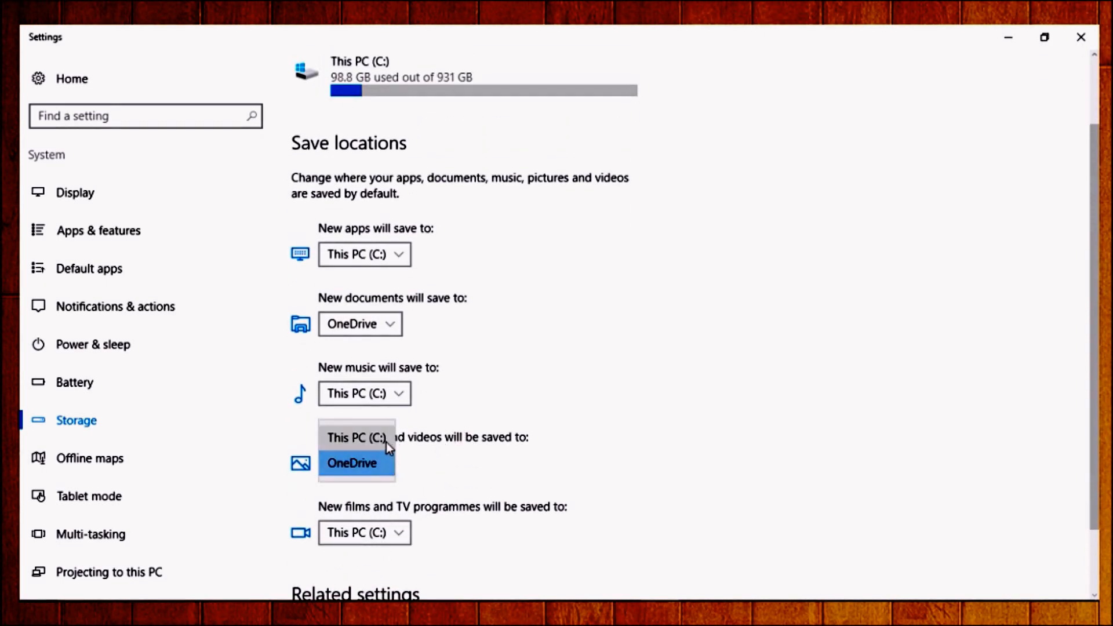
click(387, 442)
click(433, 464)
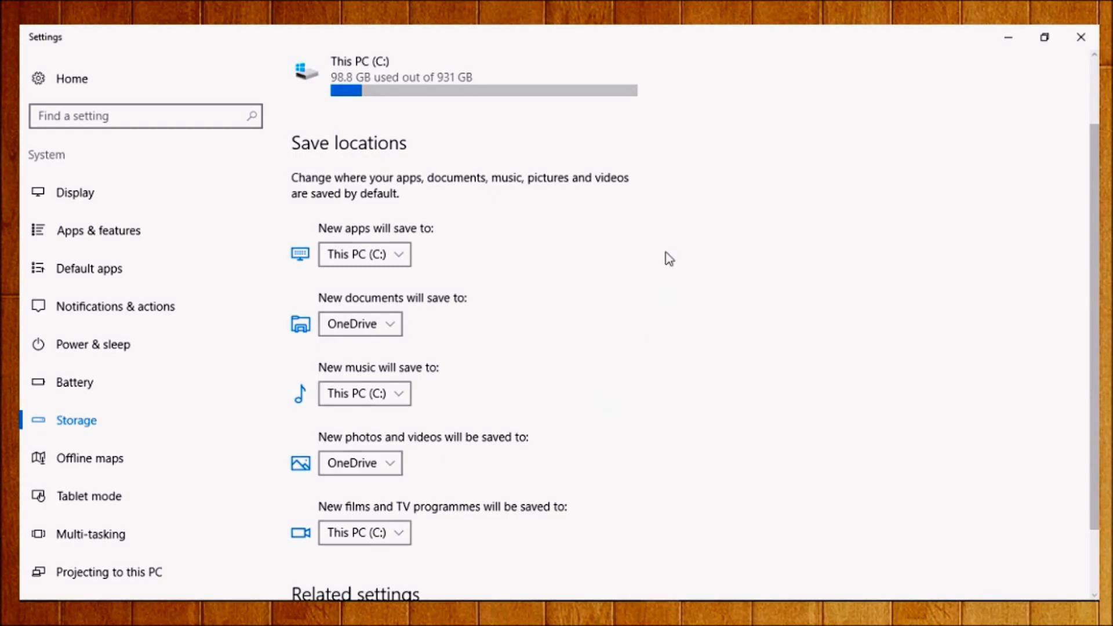
Close Windows Settings, look over the camera's photo and video options, and close the camera settings.
click(1081, 37)
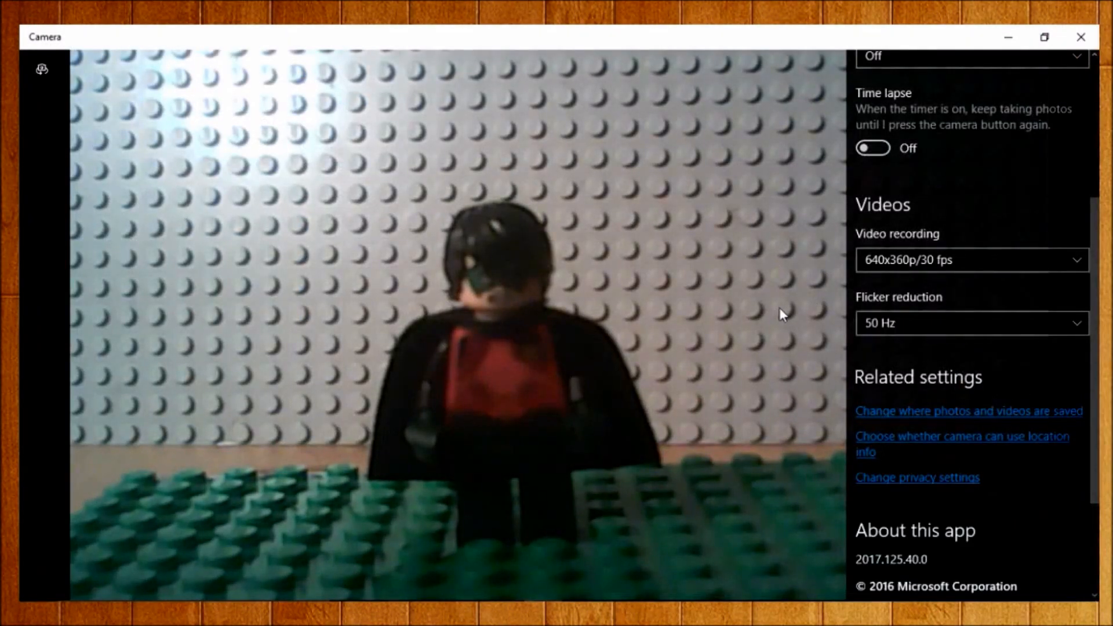
scroll(926, 319, down, 3)
scroll(910, 330, up, 7)
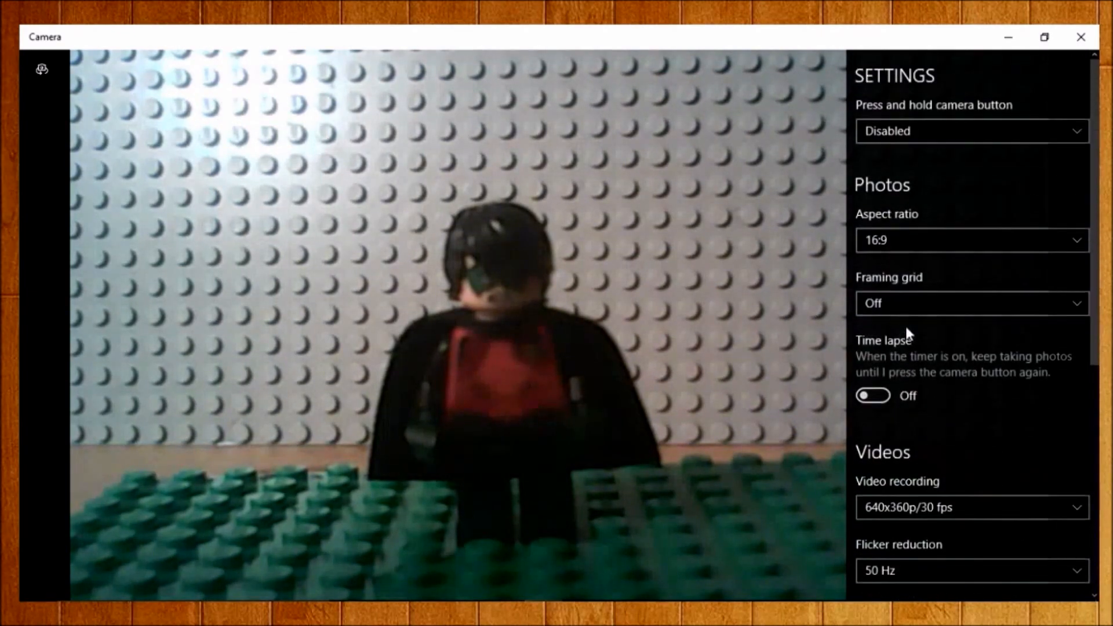
click(790, 286)
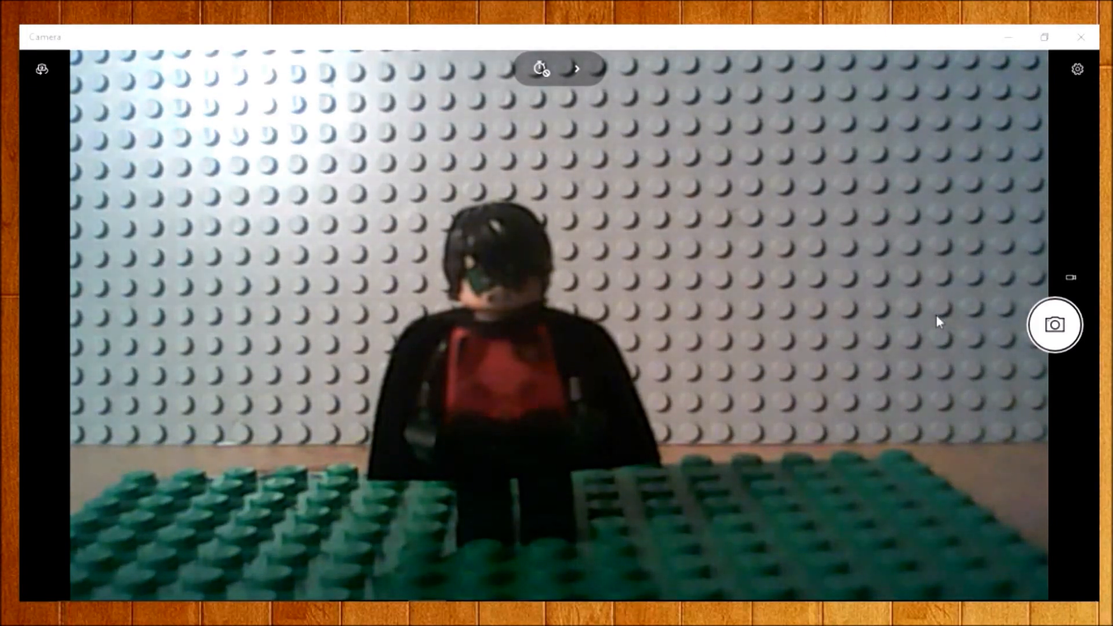
Take a test photo of the minifigure and look it up in the Camera Roll folder in File Explorer.
click(1054, 324)
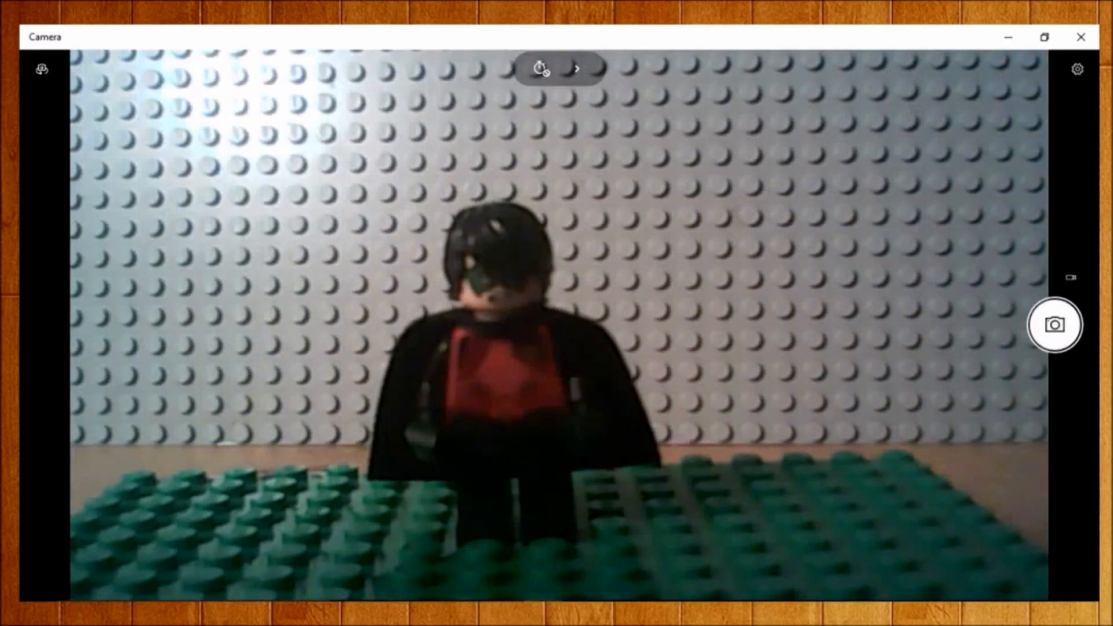
drag(1110, 139, 505, 71)
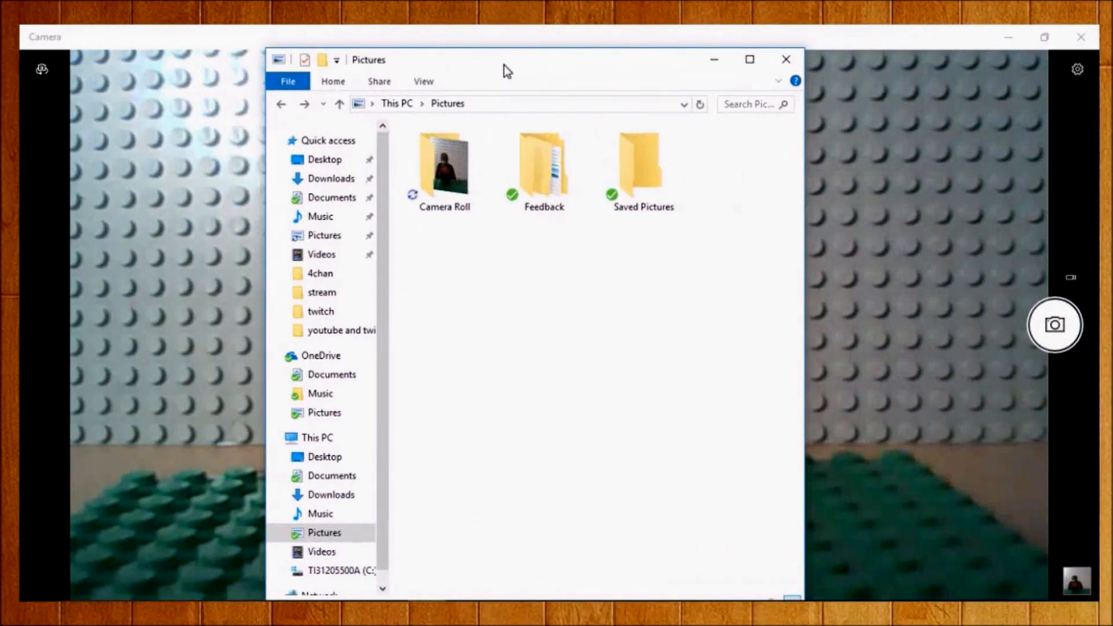
double_click(448, 168)
click(461, 158)
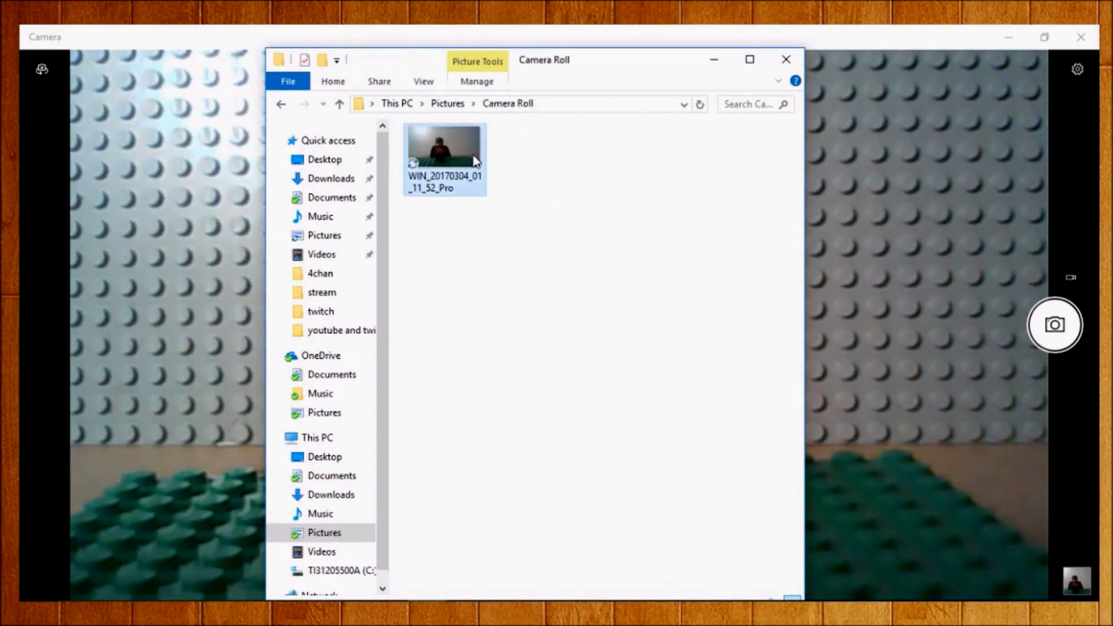
Return to the Camera app, take a second test photo, and check for it in the Camera Roll folder.
click(832, 187)
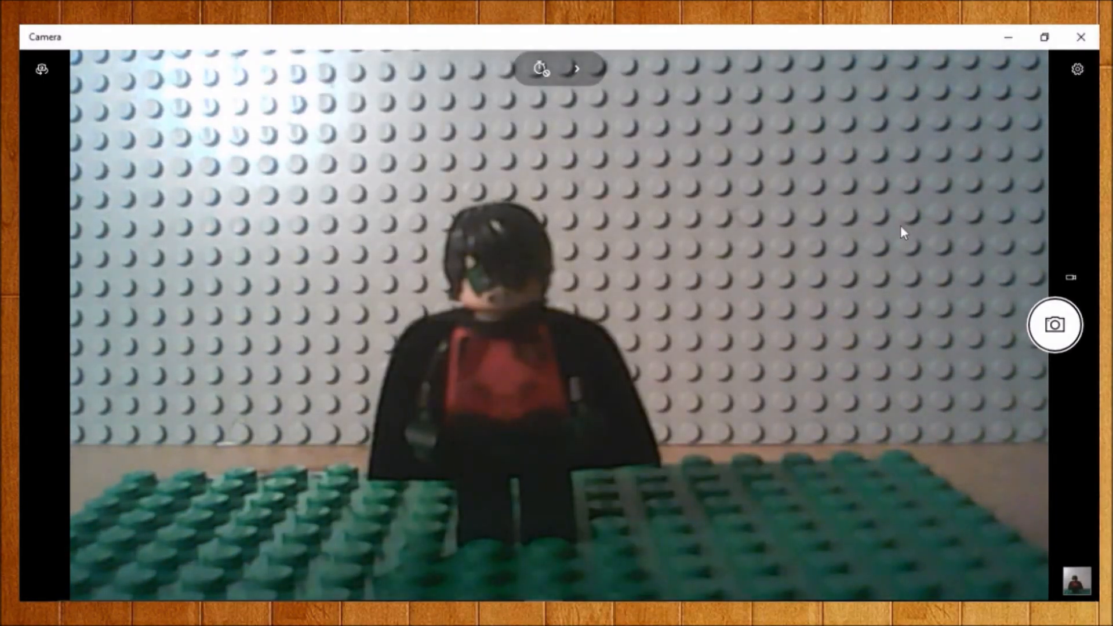
click(1047, 329)
key(alt+Tab)
click(567, 168)
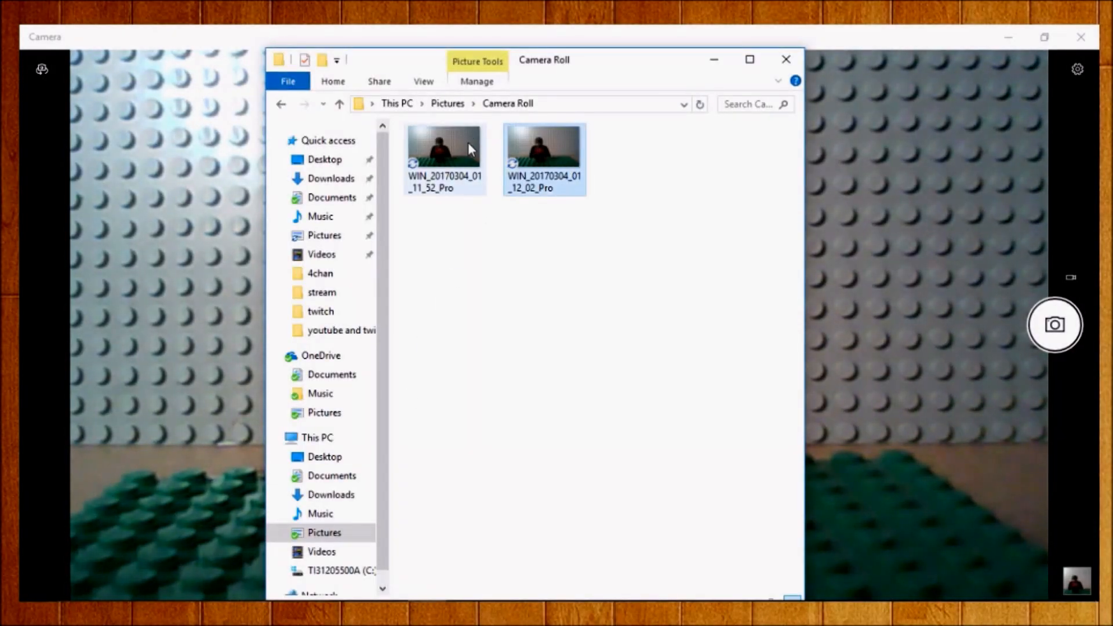
Delete both test photos from the Camera Roll folder and close the File Explorer window.
drag(641, 224, 441, 171)
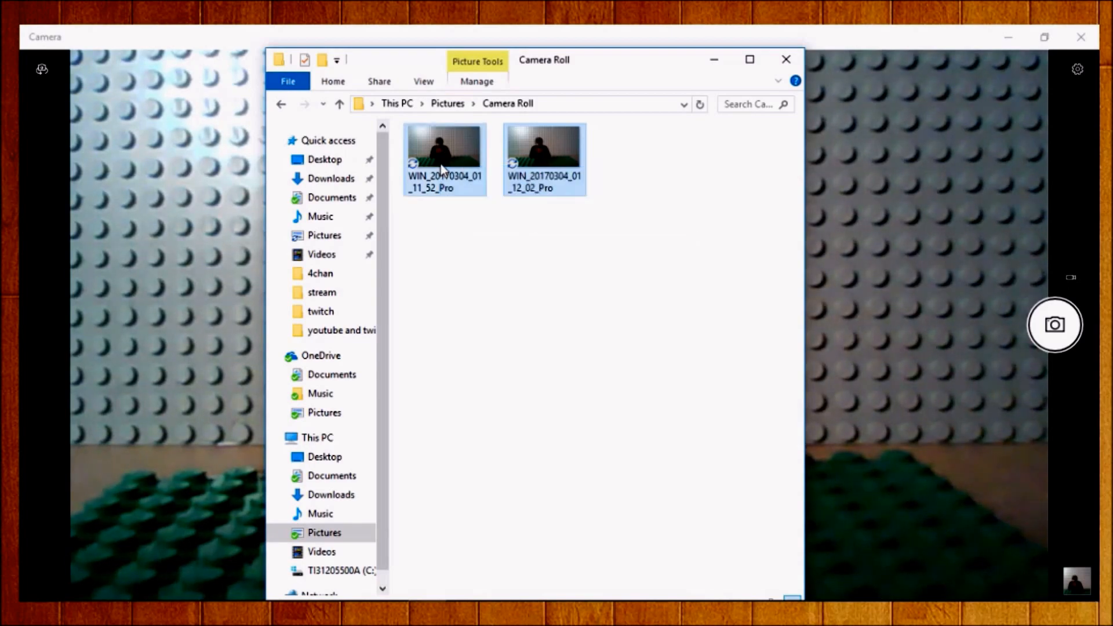
key(Delete)
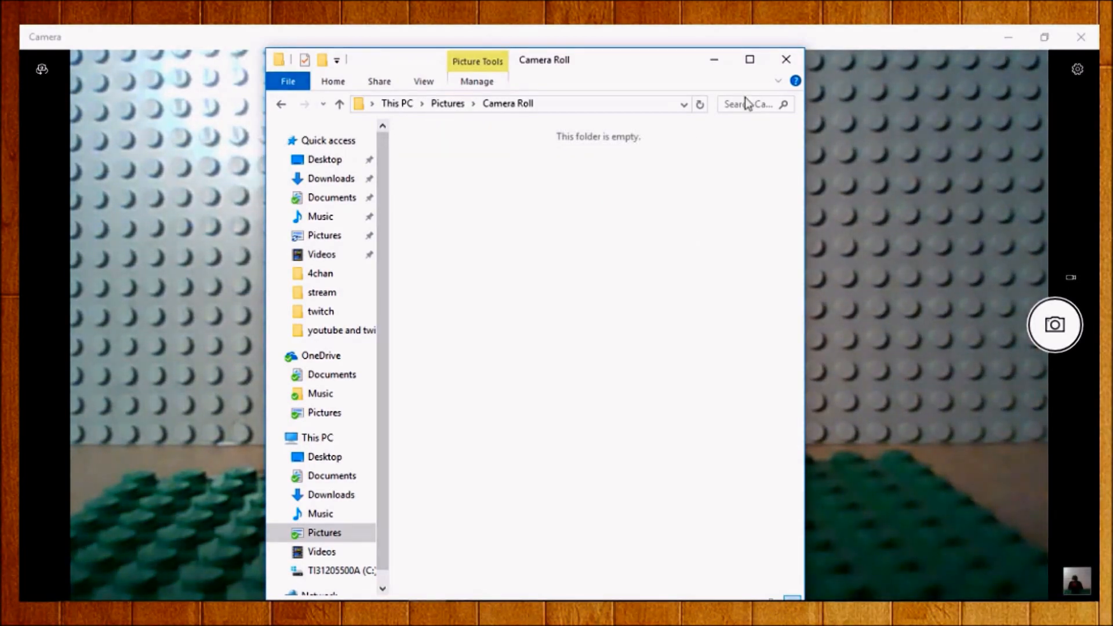
click(786, 60)
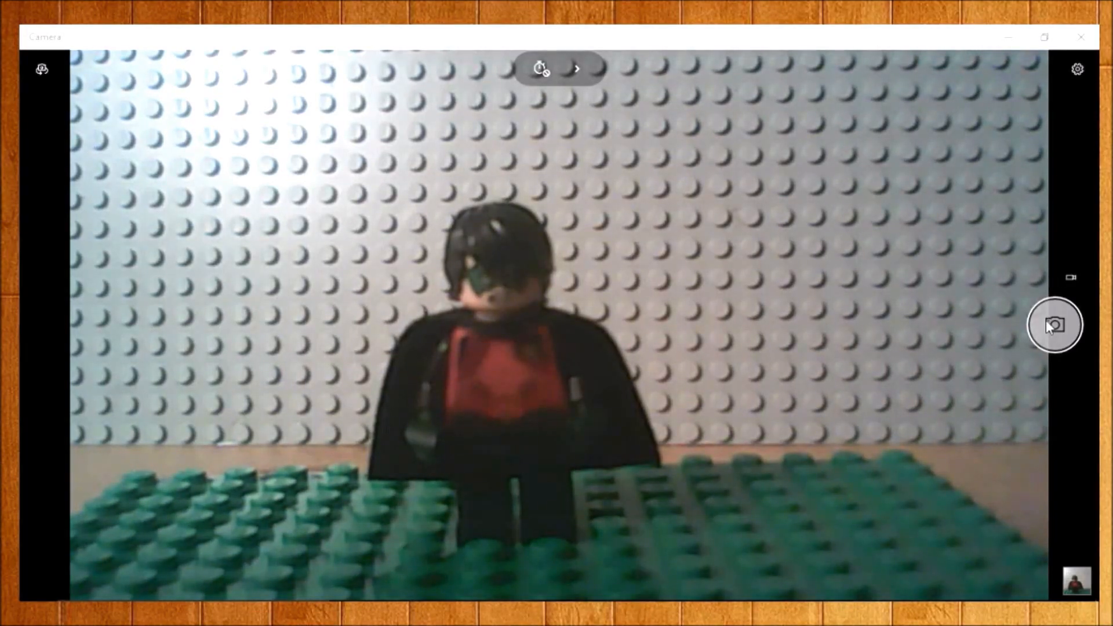
Capture a series of stop-motion photos of the minifigure, changing its pose slightly between shots.
click(1048, 326)
key(space)
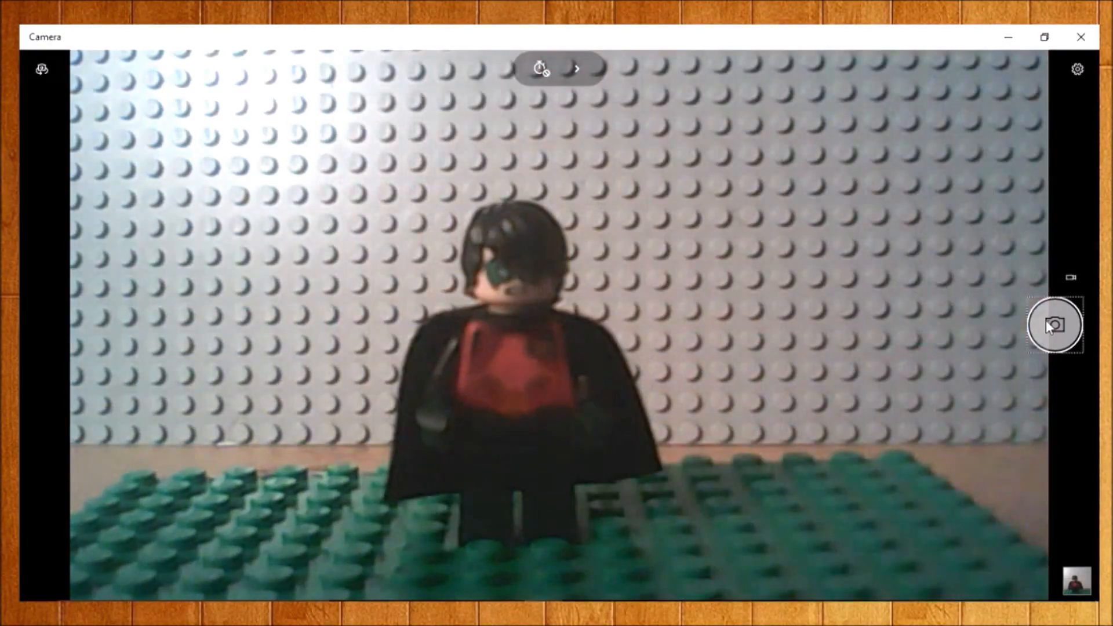
click(1045, 320)
click(1045, 320)
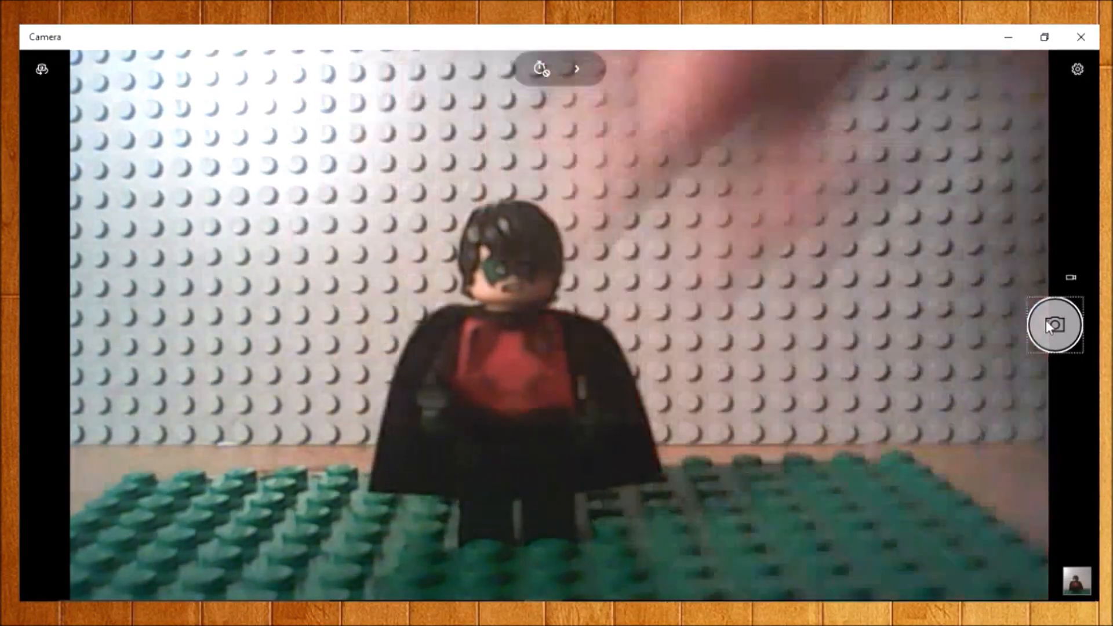
click(1046, 322)
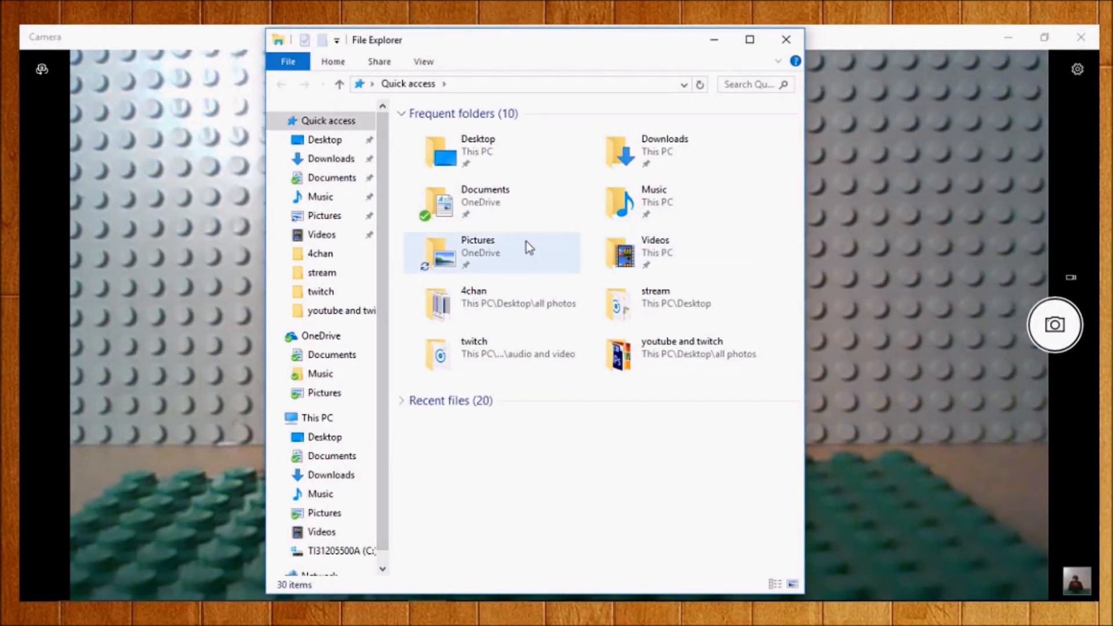
Open the first captured photo from the Camera Roll folder inside Pictures.
double_click(526, 241)
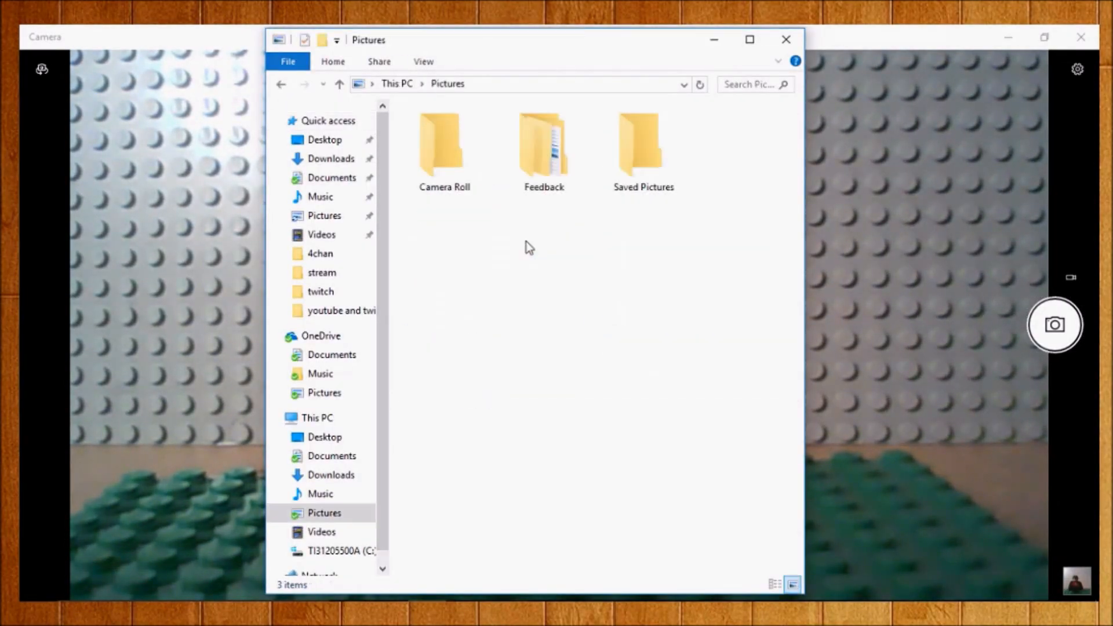
double_click(464, 154)
click(457, 147)
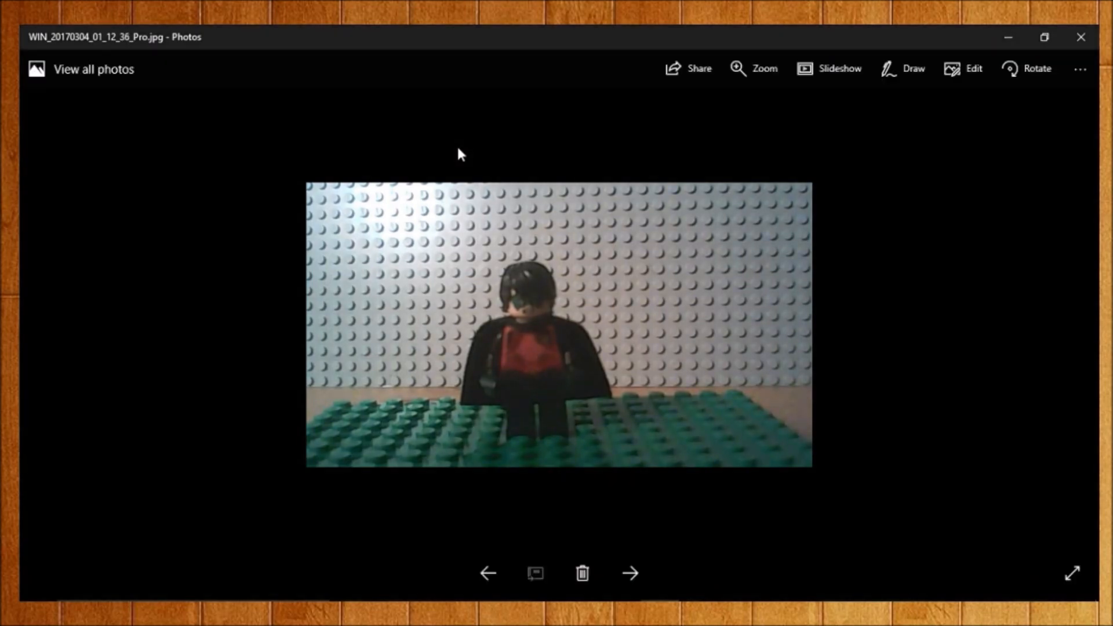
Flip back and forth through the captured frames to preview the minifigure's movement, and close the photo viewer.
key(Right)
key(Right)
key(Right)
key(Left)
key(Left)
key(Left)
key(Right)
key(Right)
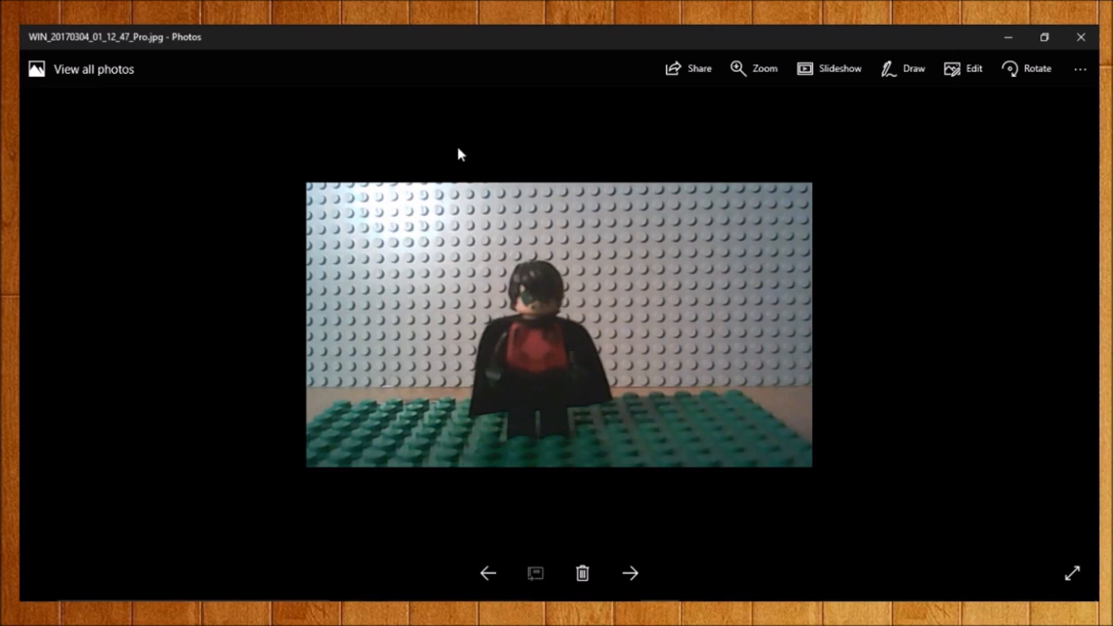
key(Left)
key(Left)
key(Right)
key(Right)
key(Left)
key(Left)
key(Left)
key(Right)
key(Right)
key(Right)
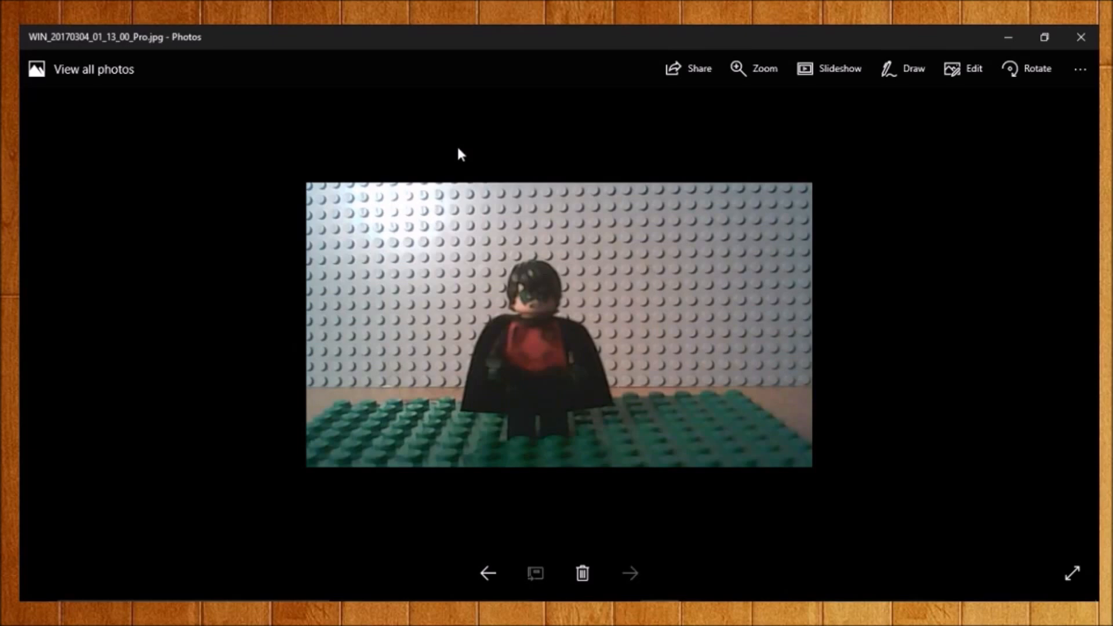
click(1091, 33)
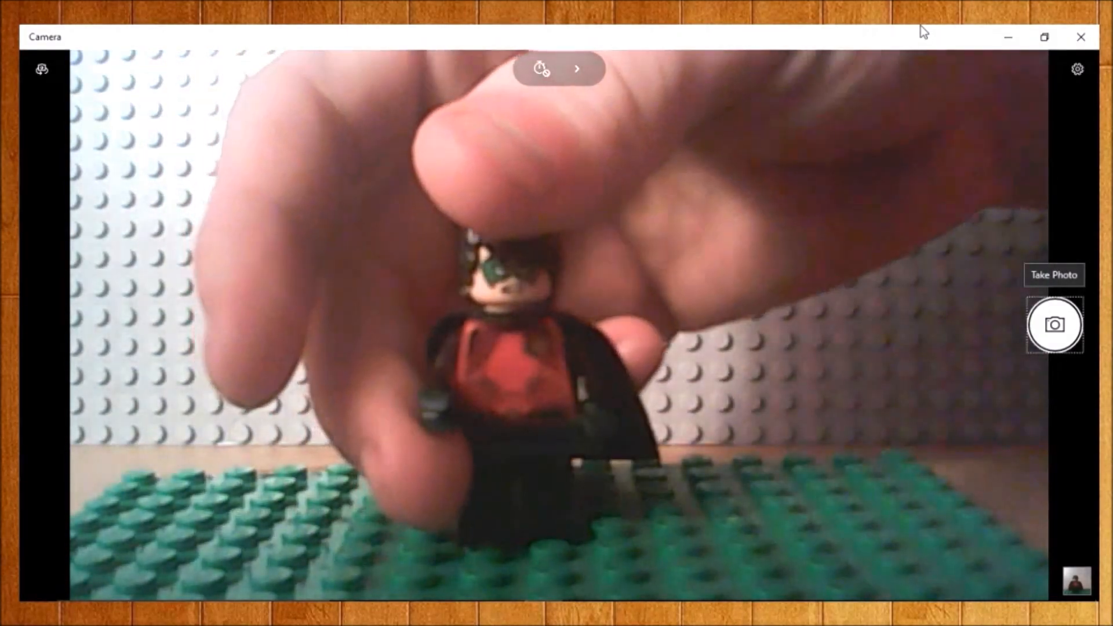
Take three more photos in the Camera app, repositioning the minifigure between shots.
key(space)
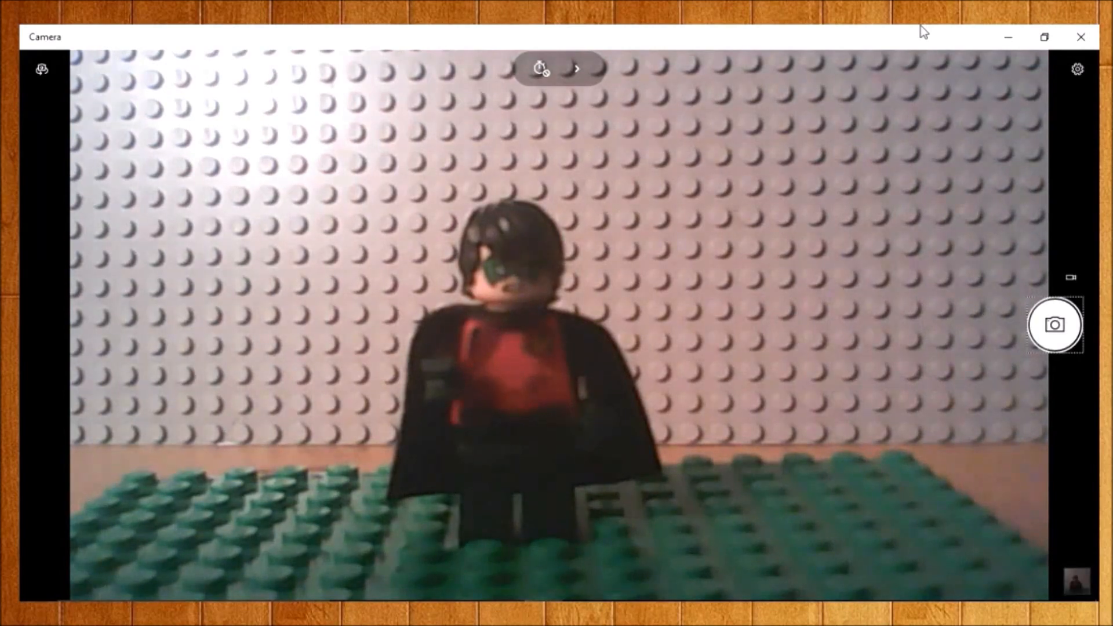
key(space)
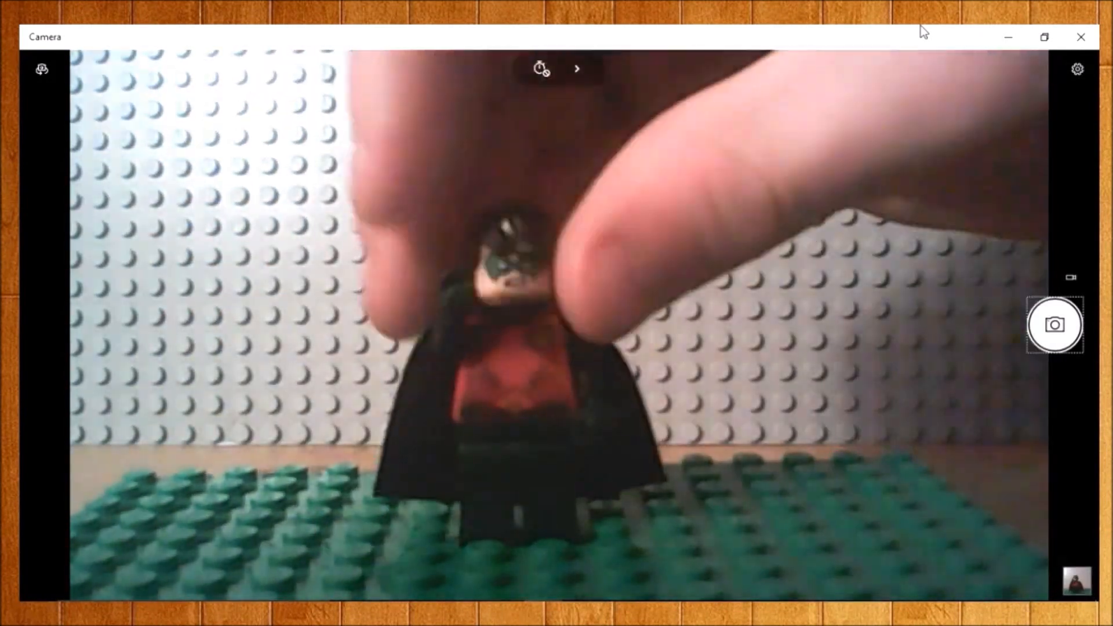
key(space)
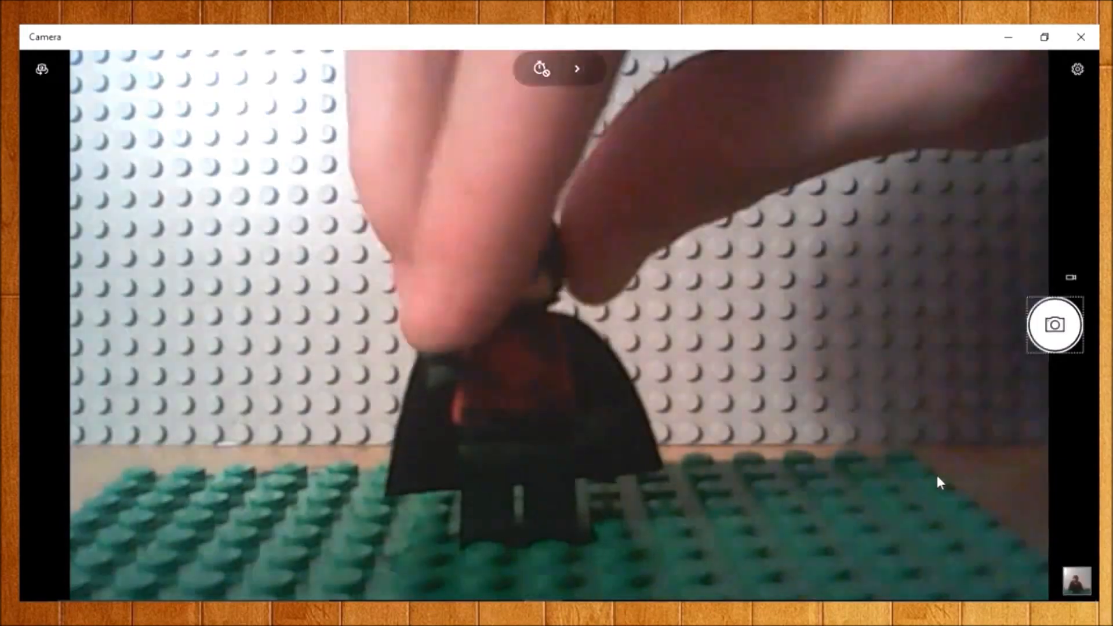
Capture four more frames of the minifigure, adjusting its pose slightly between shots.
key(space)
key(space)
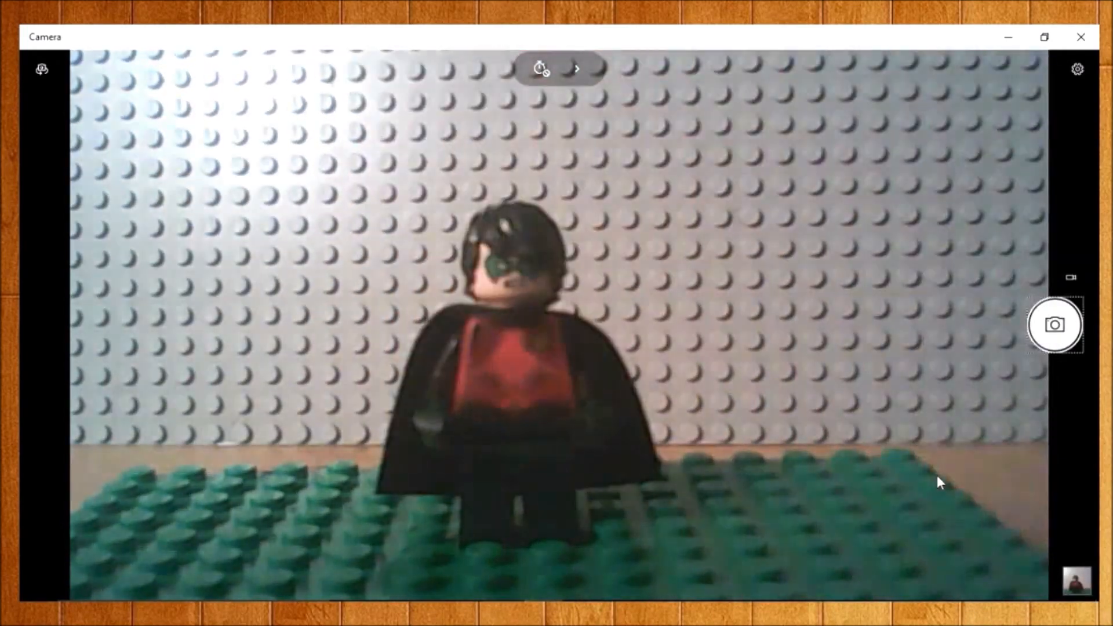
key(space)
key(space)
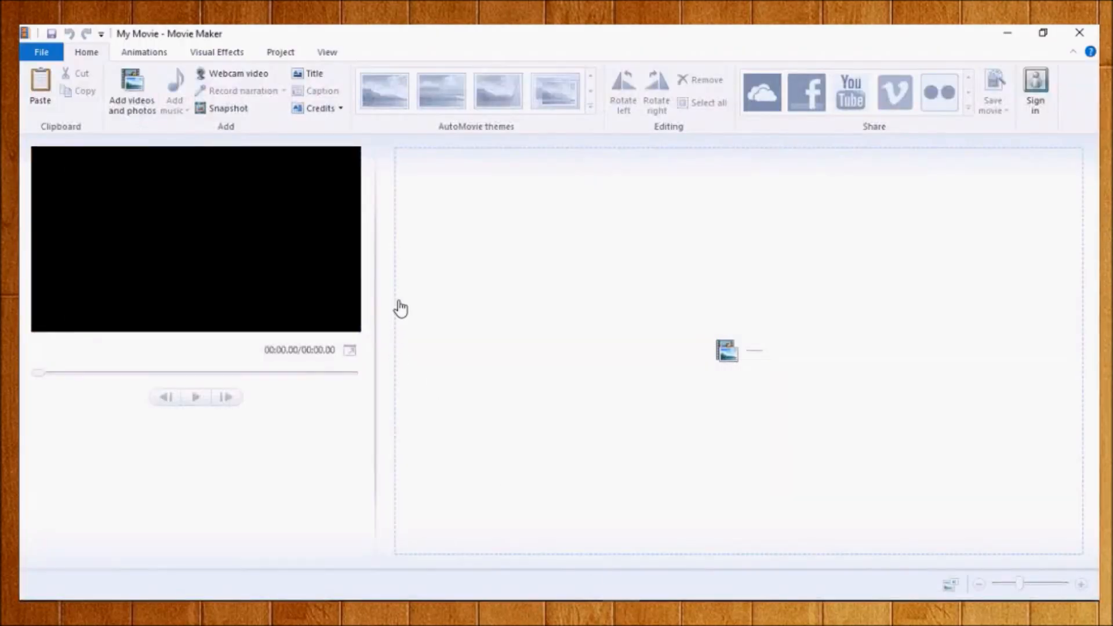
In Movie Maker, add all the captured photos from the Camera Roll folder to the empty project.
click(510, 243)
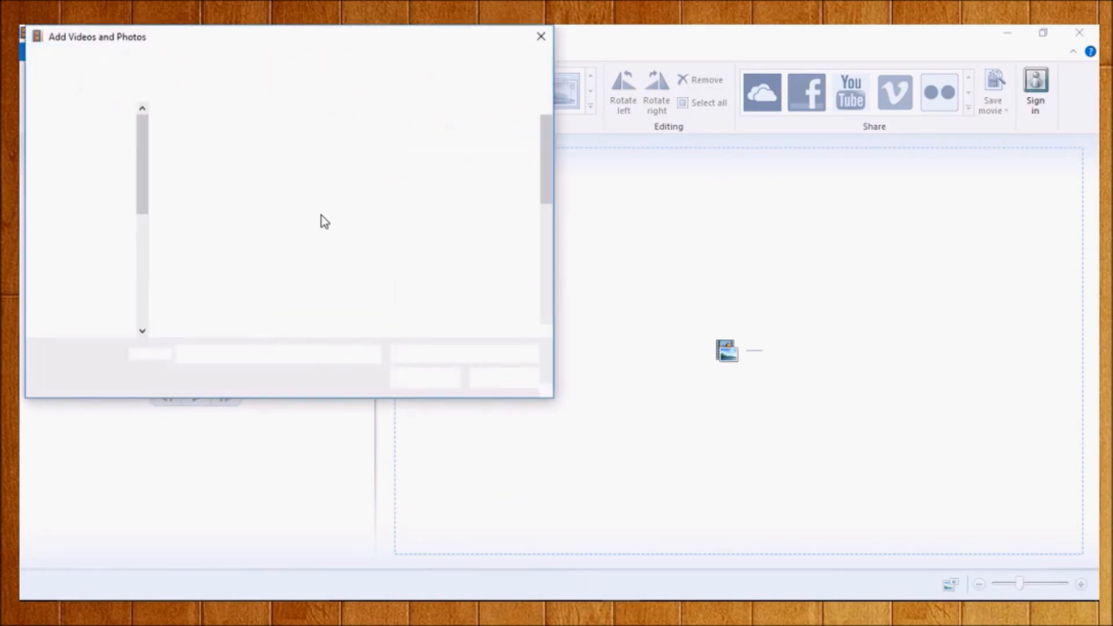
click(95, 151)
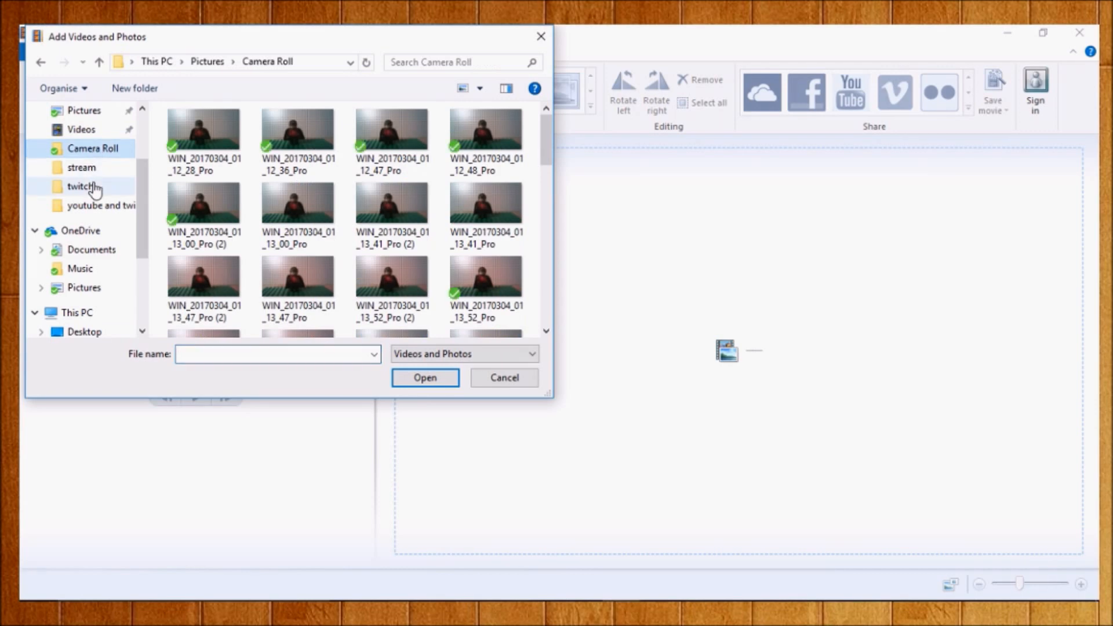
drag(157, 116, 562, 462)
click(438, 383)
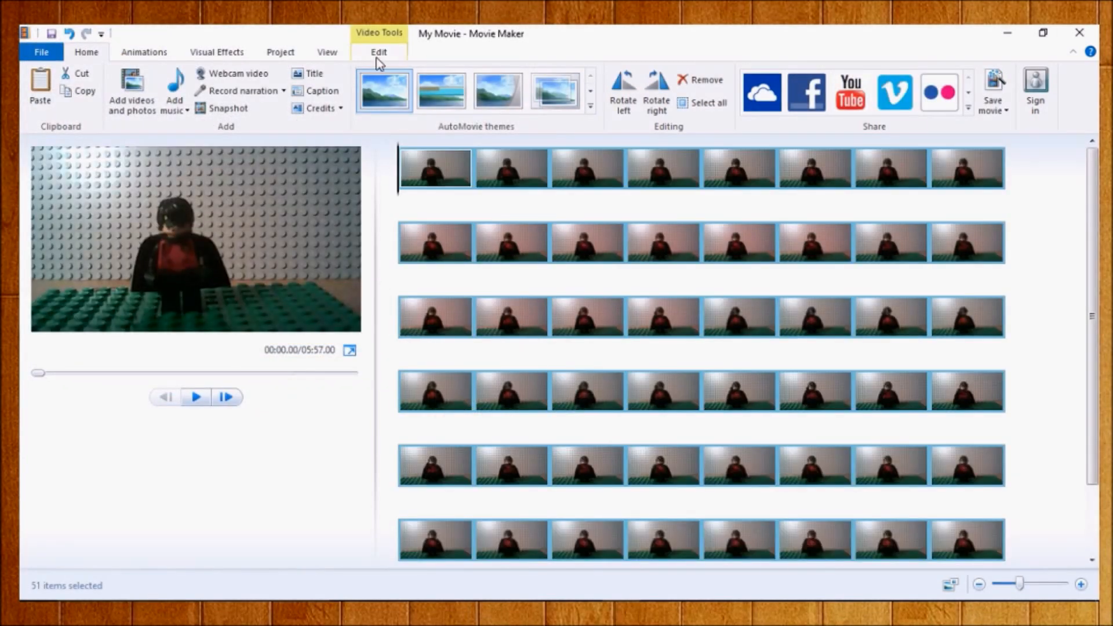
Set the duration of all imported photos to 0.30 seconds and play the beginning of the animation.
click(379, 53)
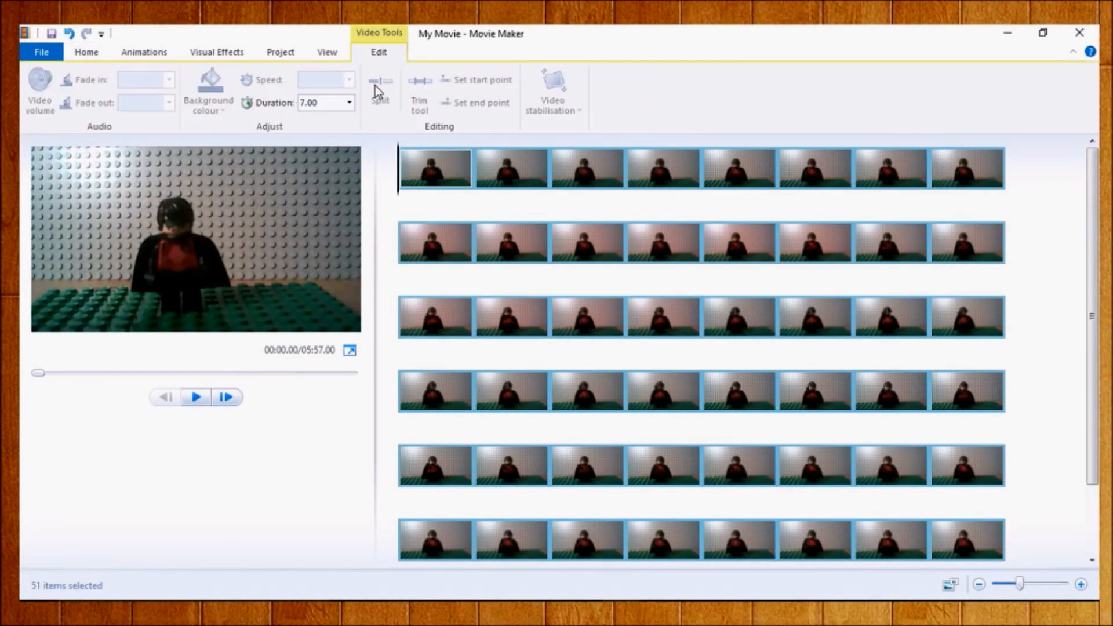
click(303, 103)
click(196, 398)
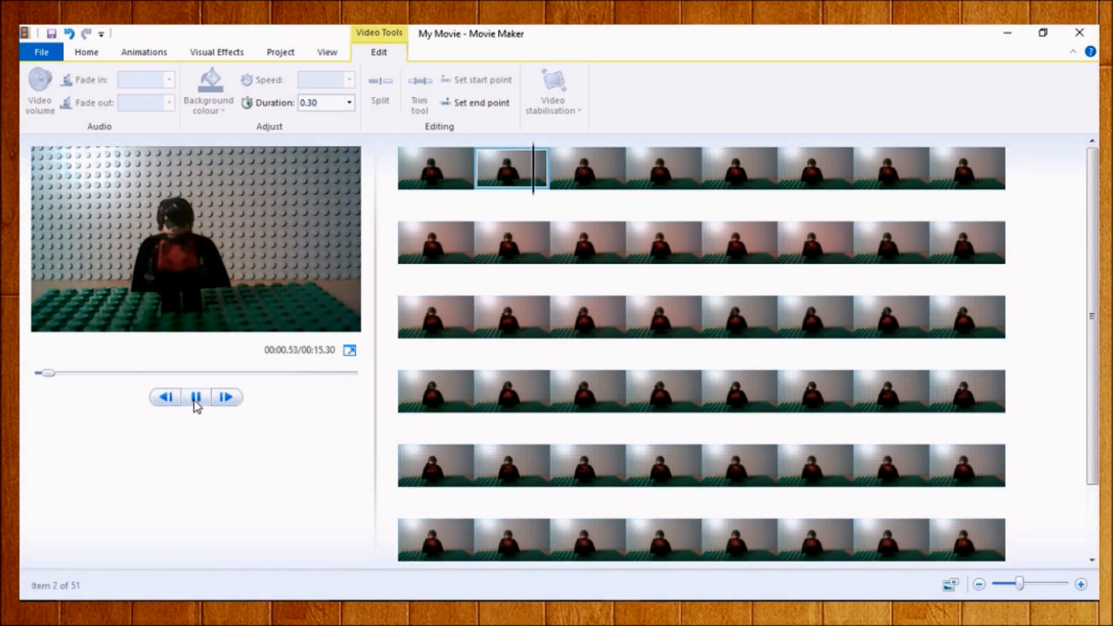
click(196, 398)
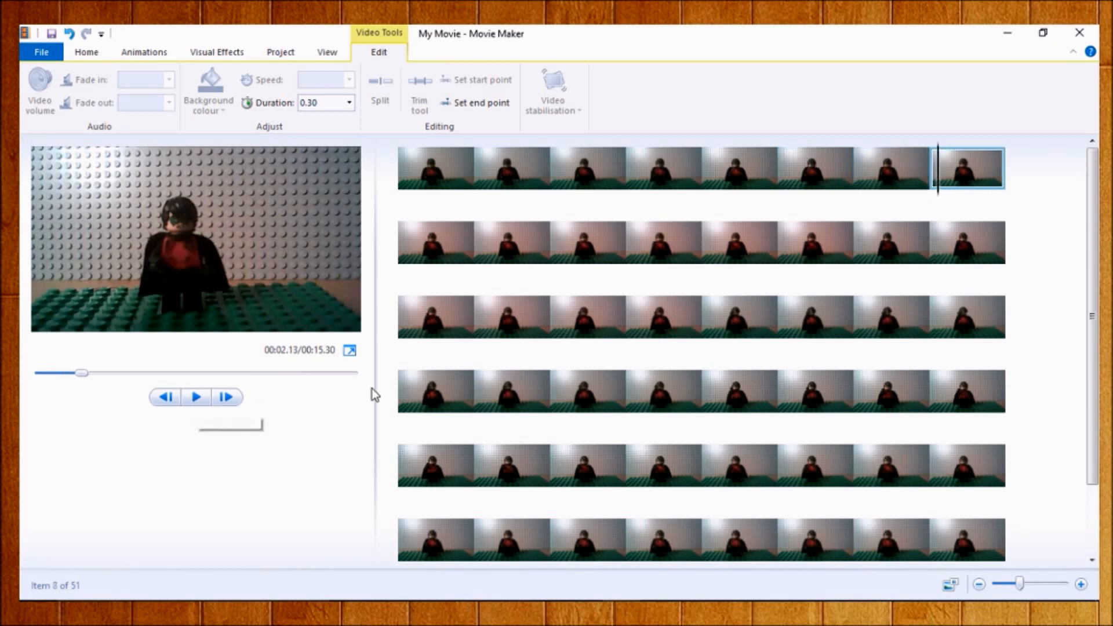
Set the duration of all photos to 0.10 seconds and play the animation in an enlarged preview.
right_click(393, 194)
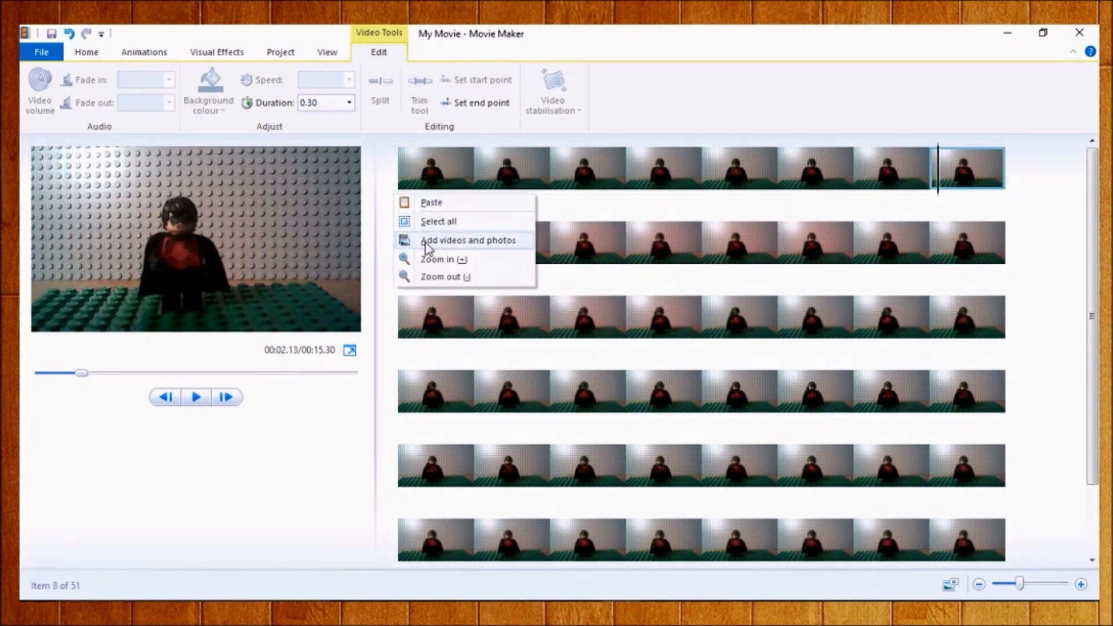
click(425, 224)
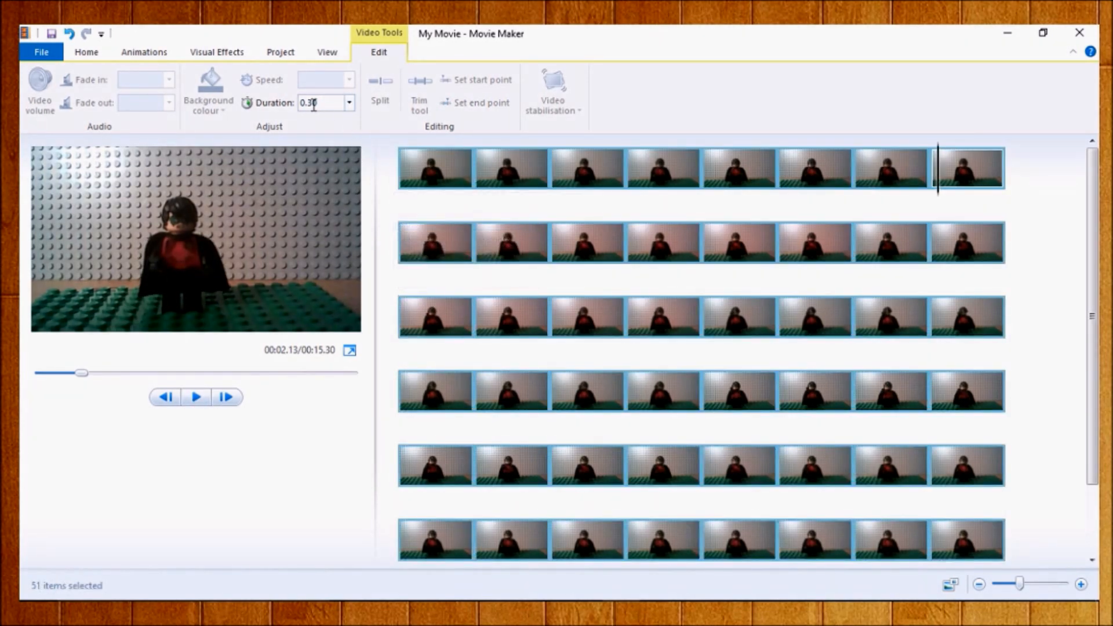
text(0.1)
key(Return)
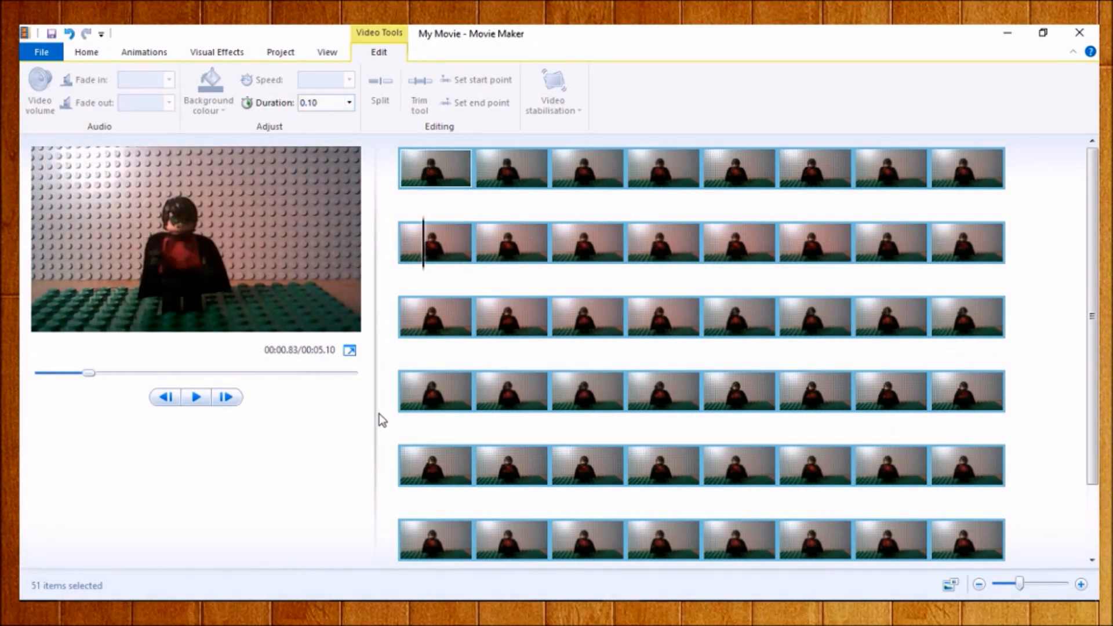
drag(373, 415, 828, 397)
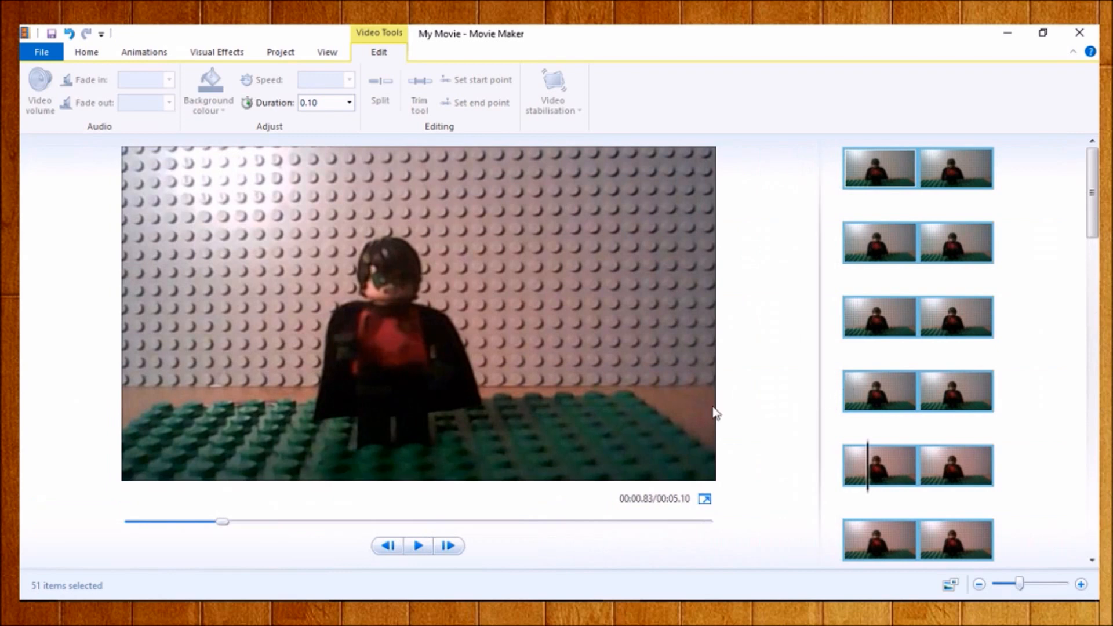
click(420, 547)
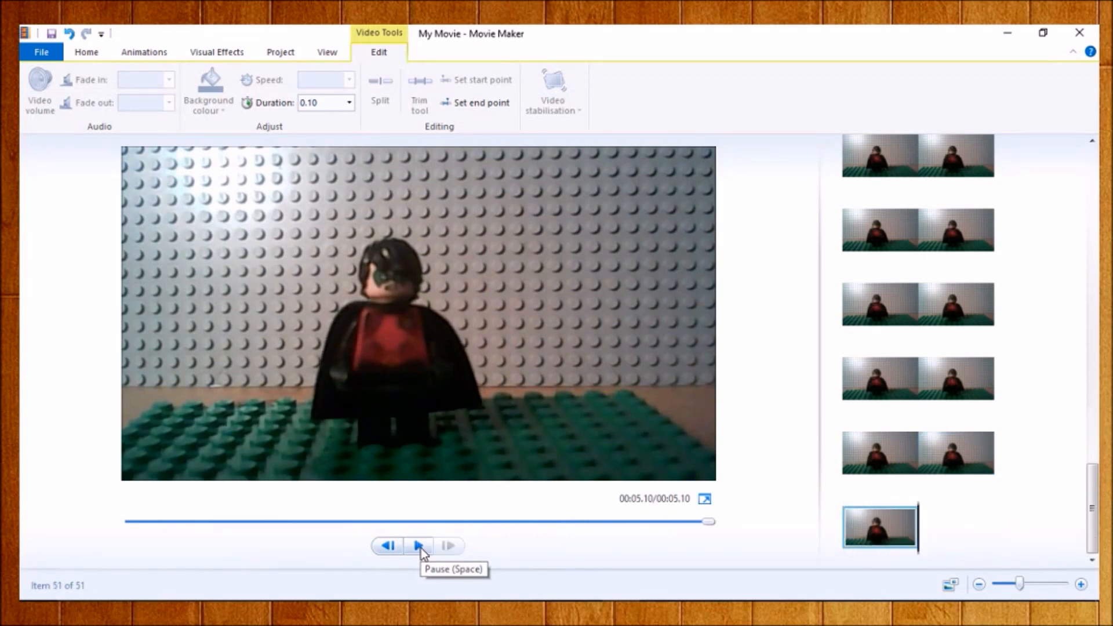
Select all the photos in the project and set their duration to 0.05 seconds.
right_click(840, 407)
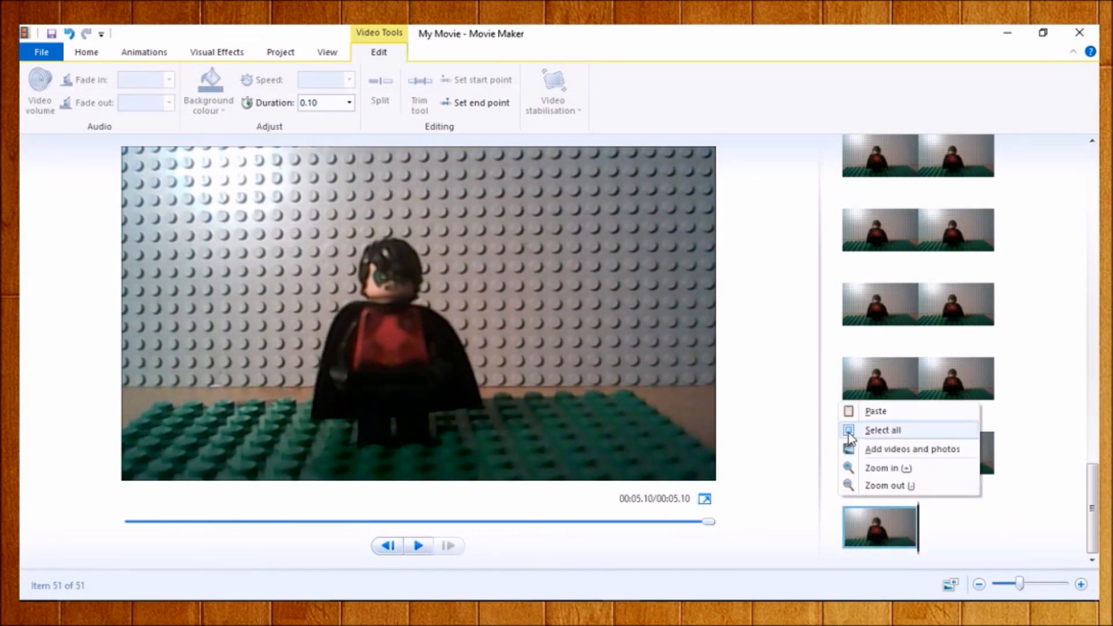
click(852, 430)
double_click(312, 103)
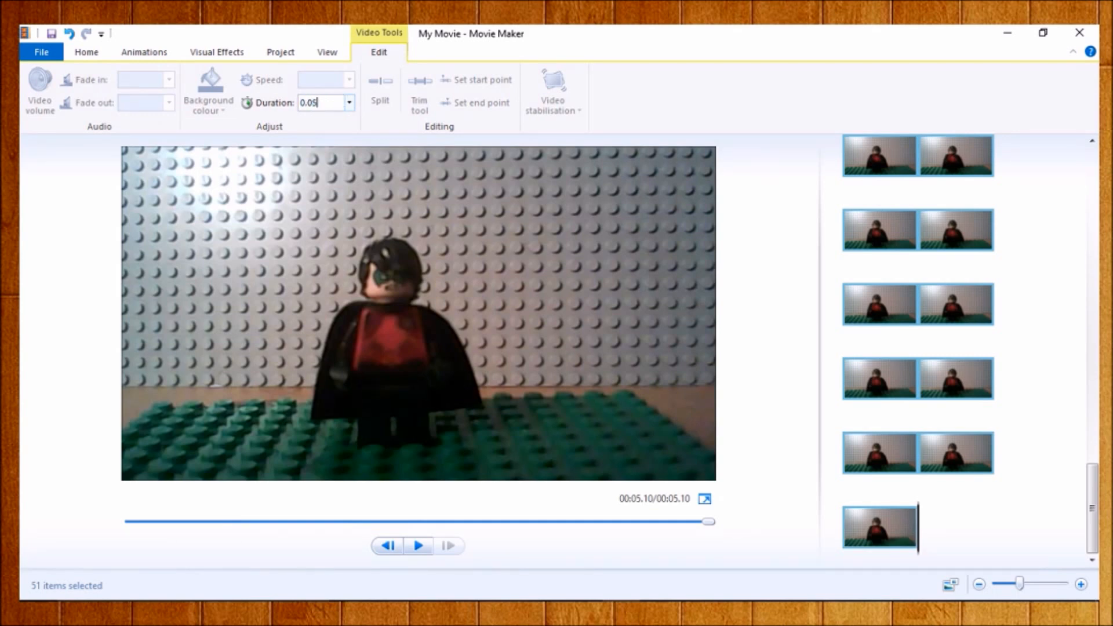
key(Return)
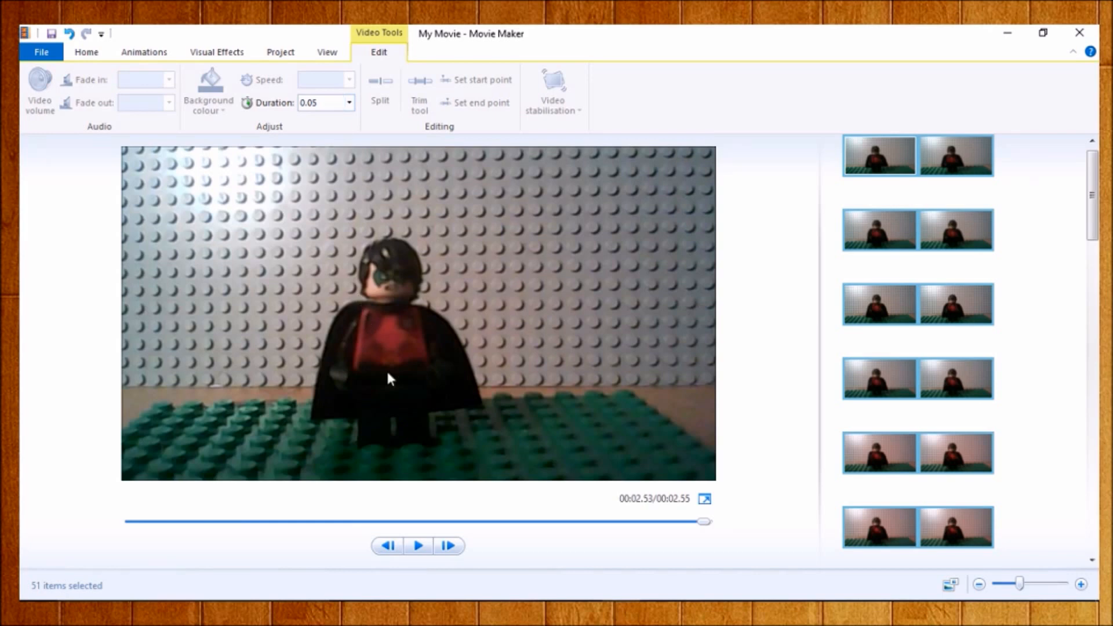
Play the animation repeatedly to check the minifigure's movement at the new frame duration.
click(423, 545)
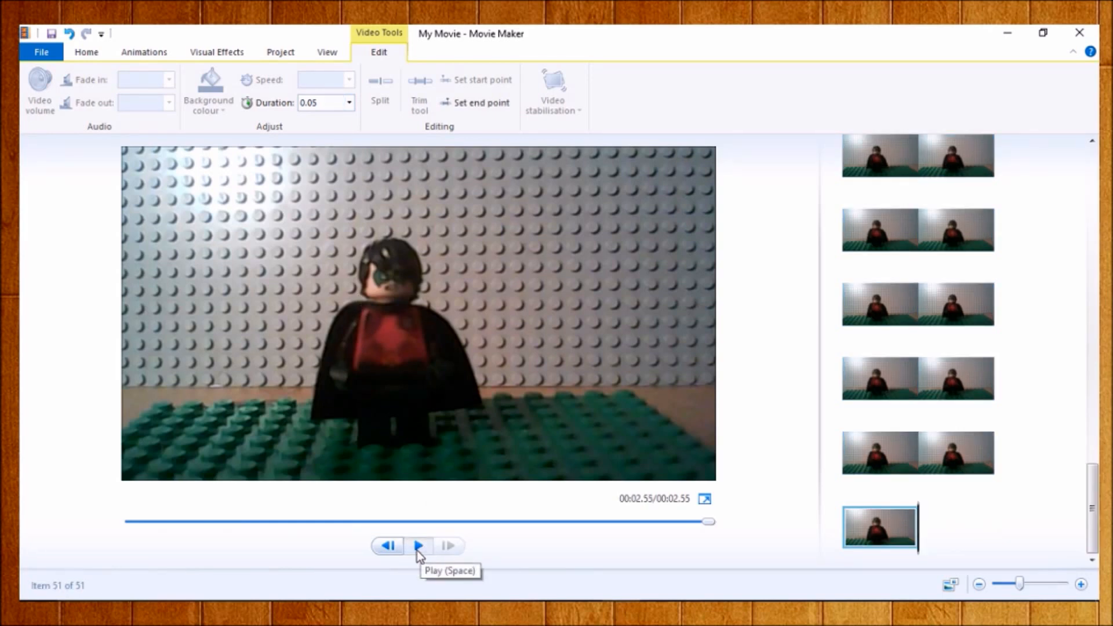
click(416, 549)
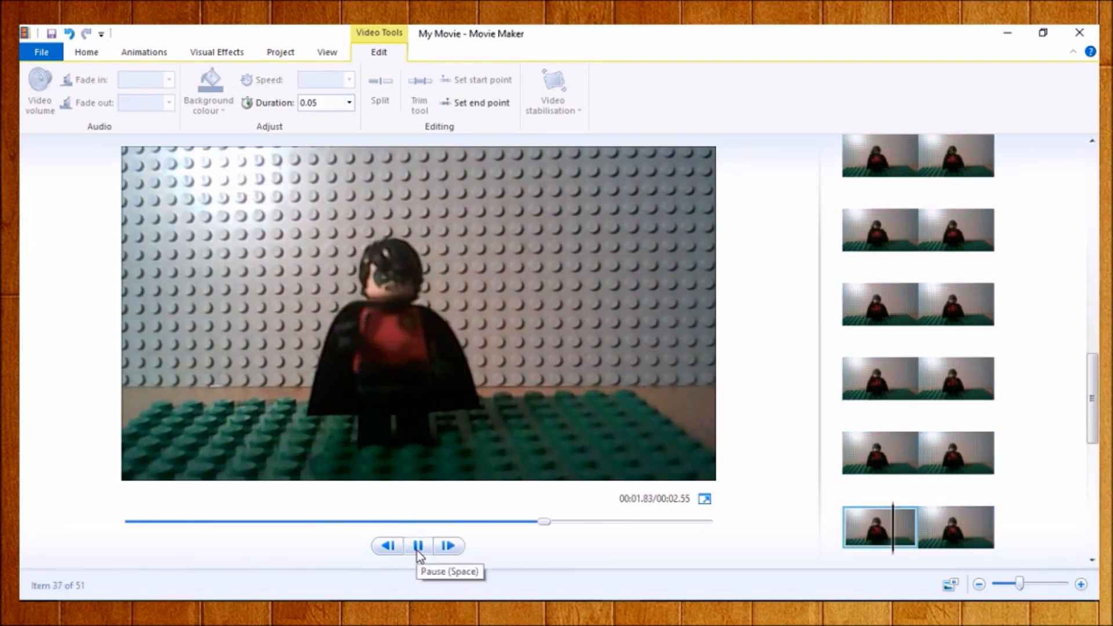
click(418, 547)
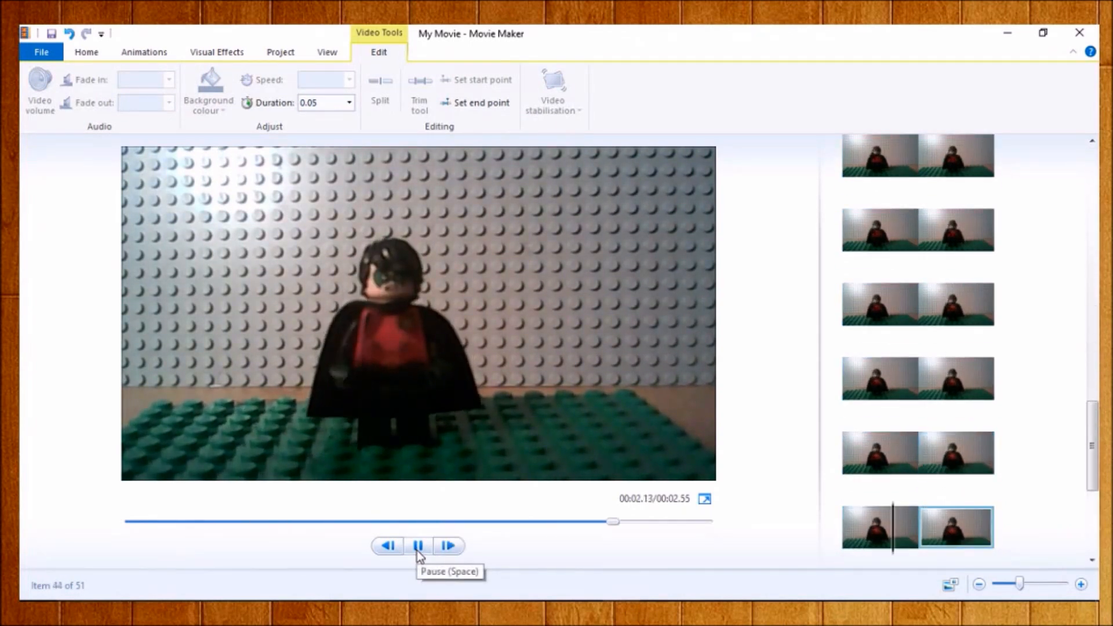
click(417, 547)
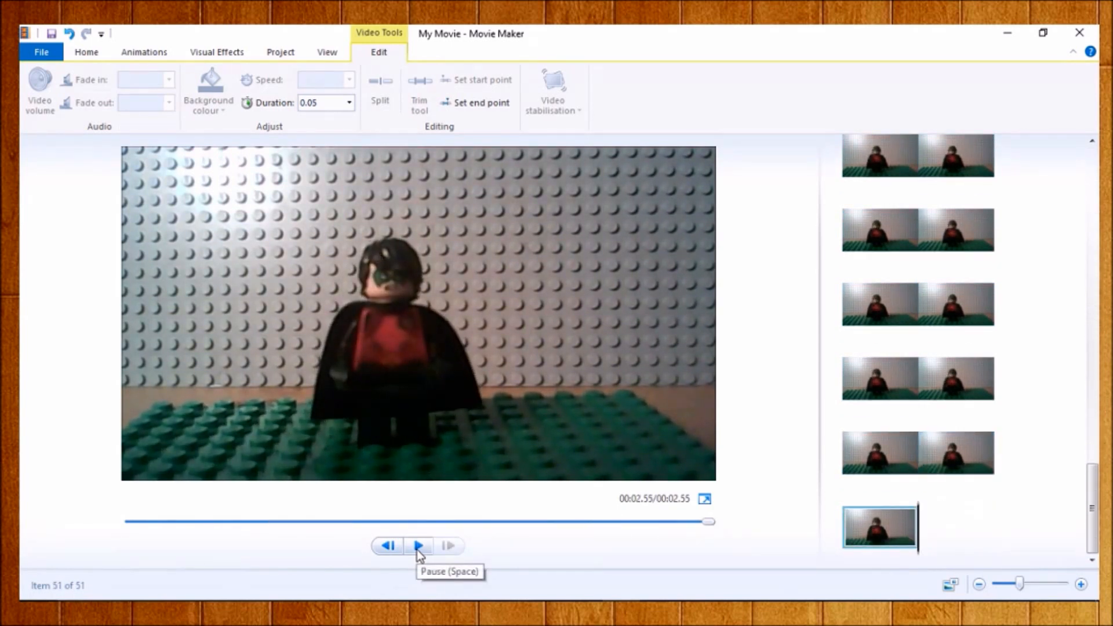
click(416, 548)
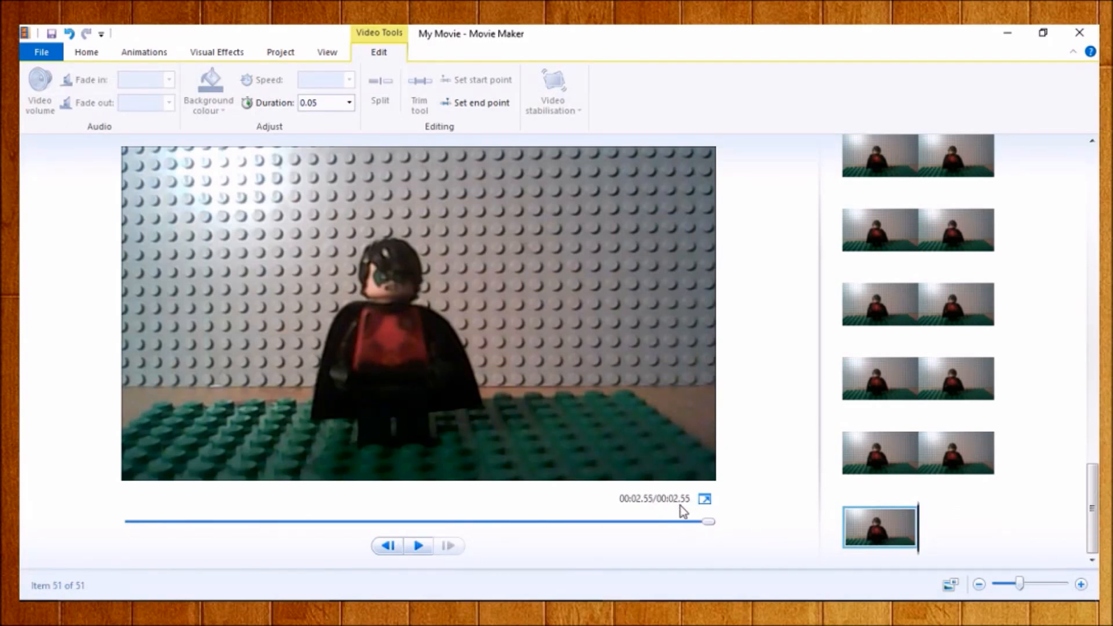
click(409, 546)
Widen the storyboard slightly, look through the photos from first to last, and replay the animation.
drag(817, 423, 786, 412)
scroll(895, 405, up, 10)
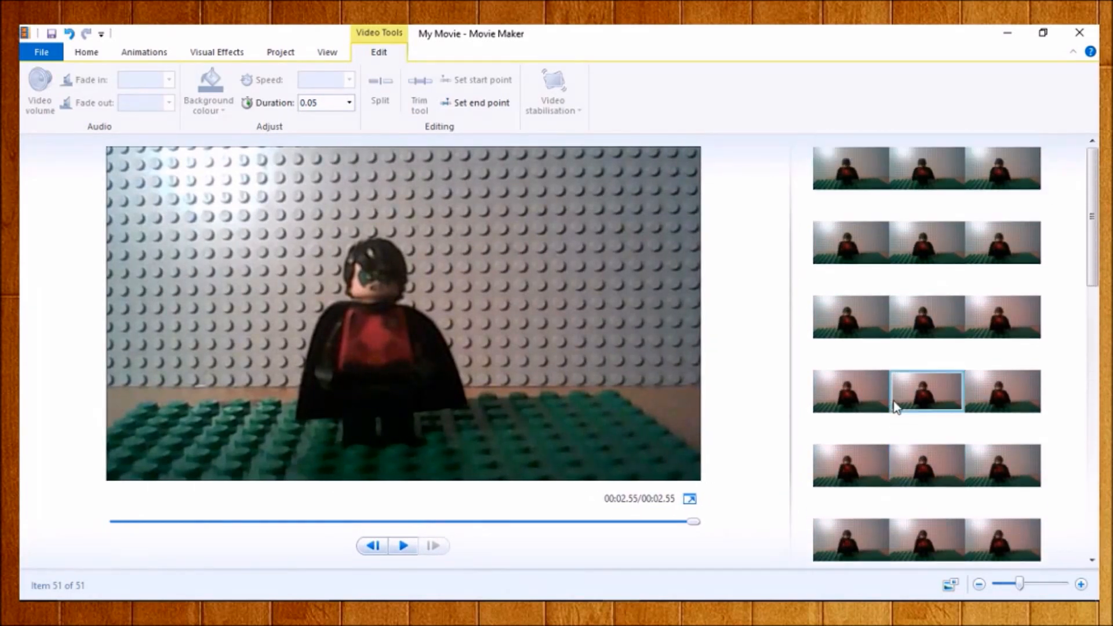
click(826, 186)
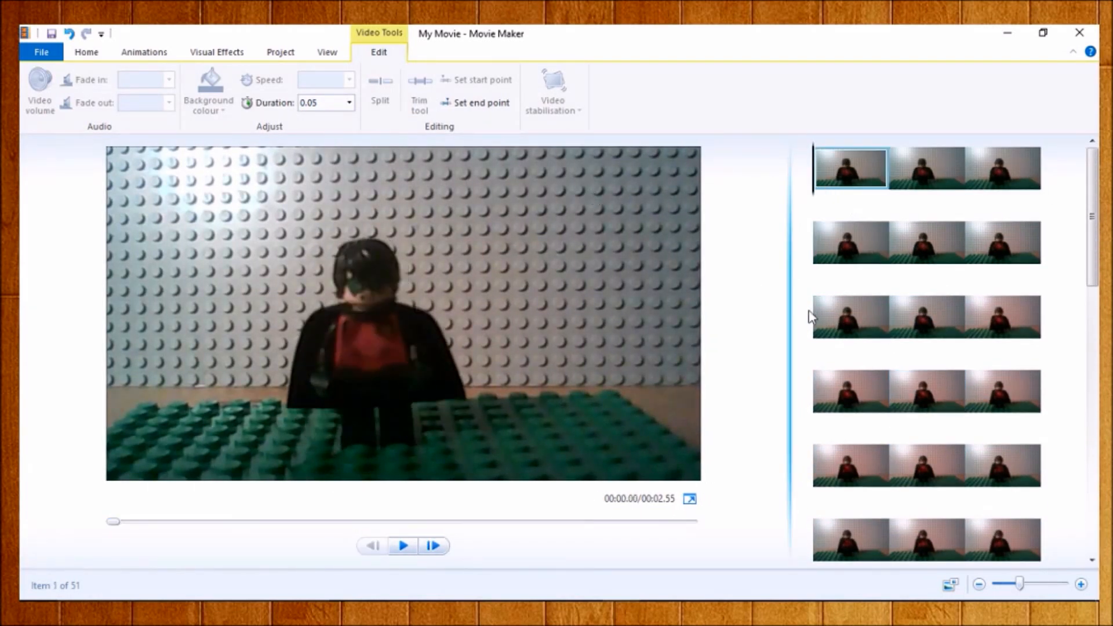
scroll(849, 334, down, 10)
click(988, 526)
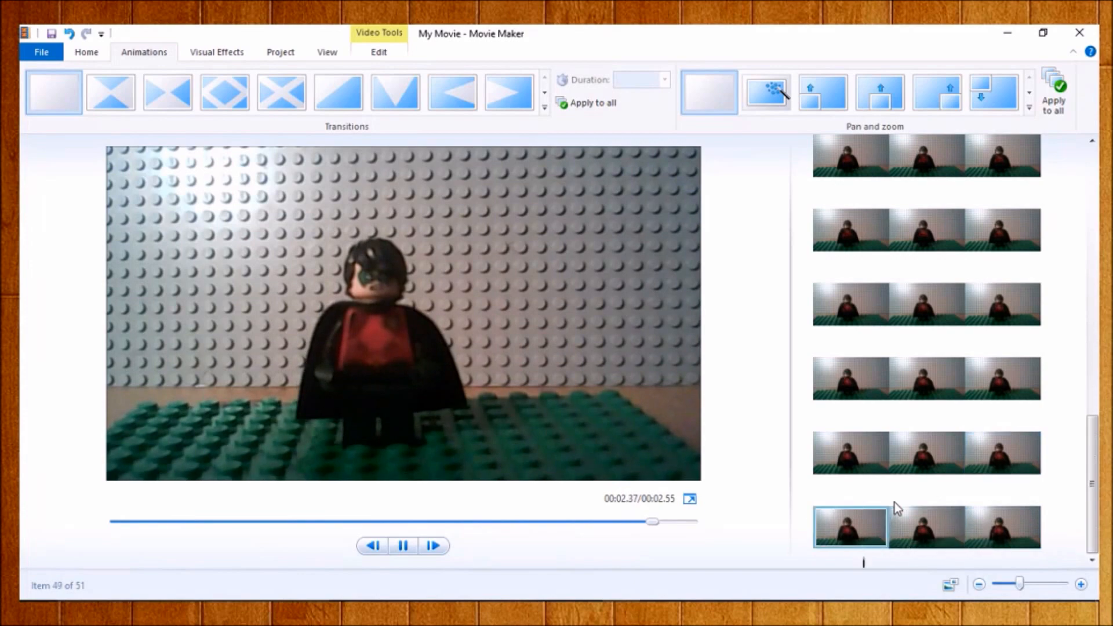
key(space)
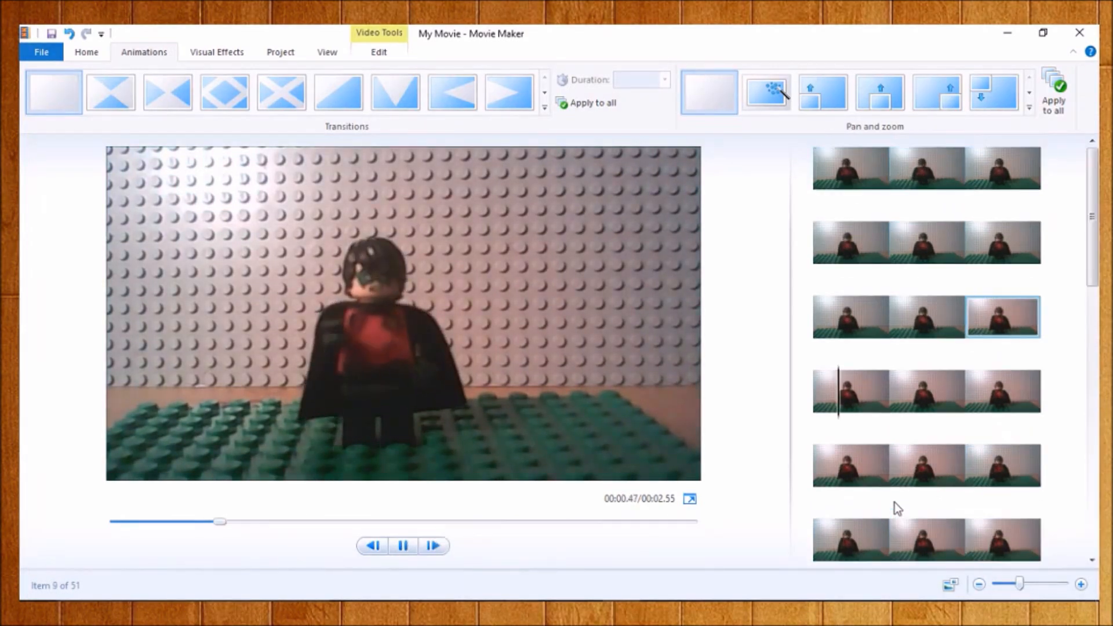